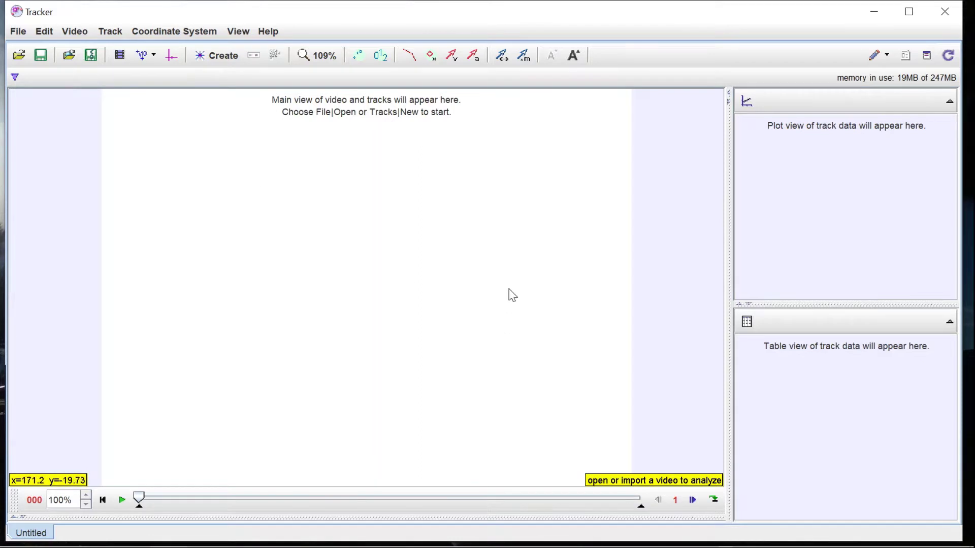
Open the video 1.MOV from the free fall folder and play it until the ball has dropped
click(18, 33)
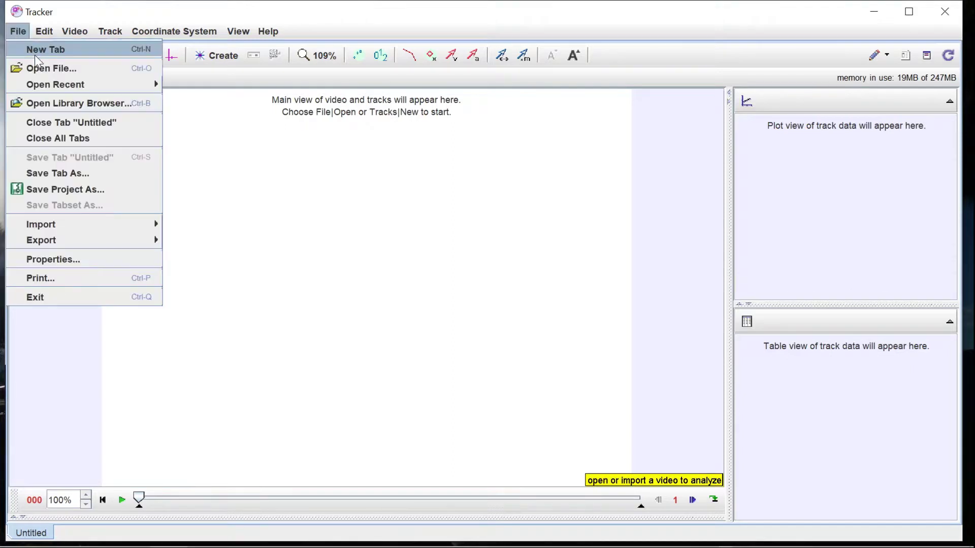
click(33, 69)
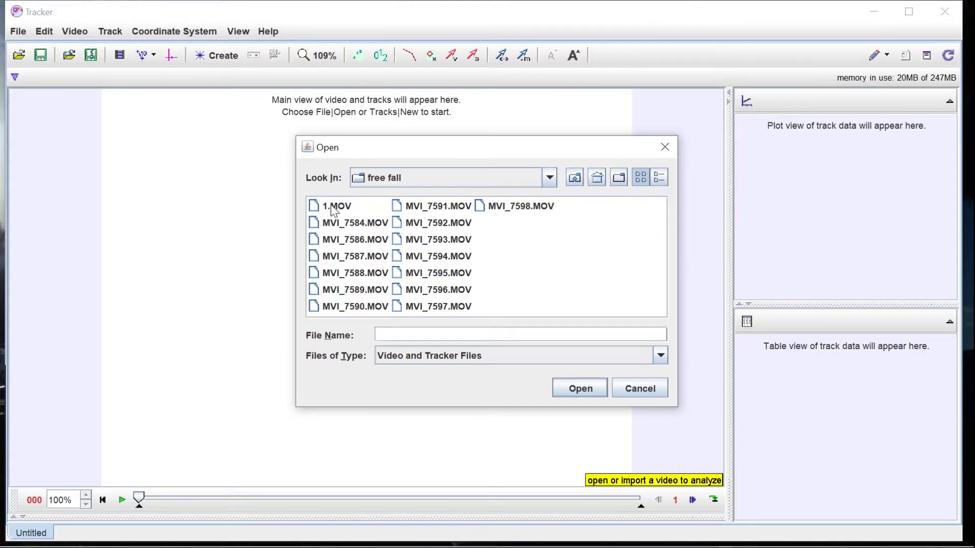
double_click(333, 211)
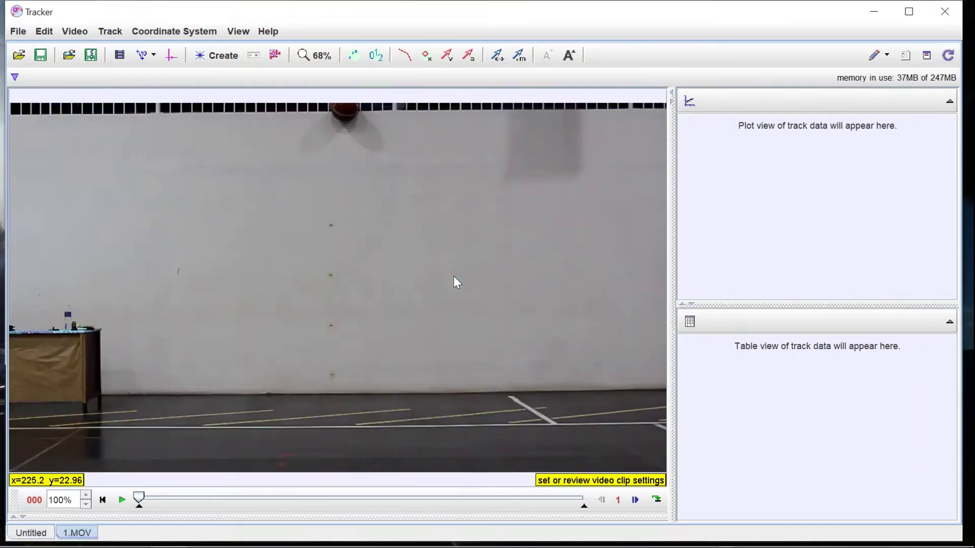
click(121, 500)
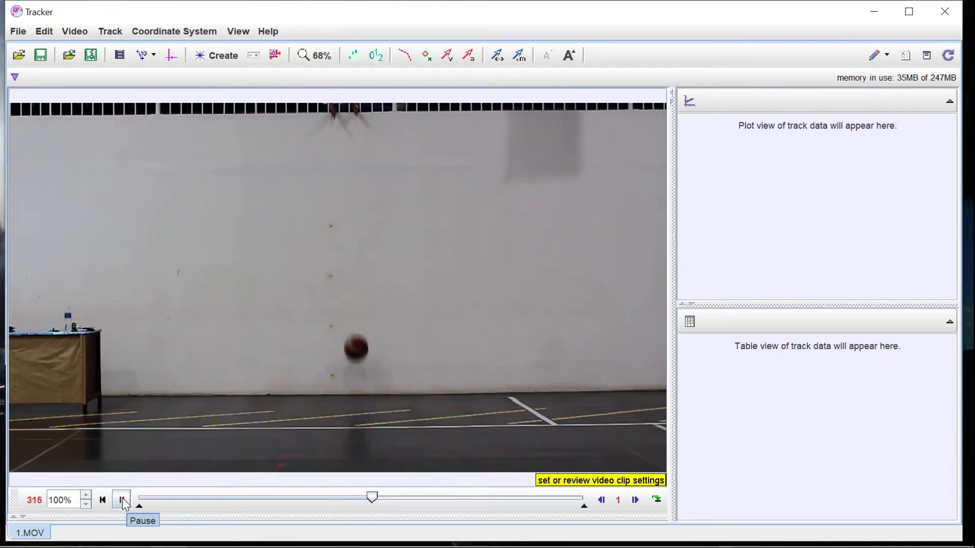
click(122, 500)
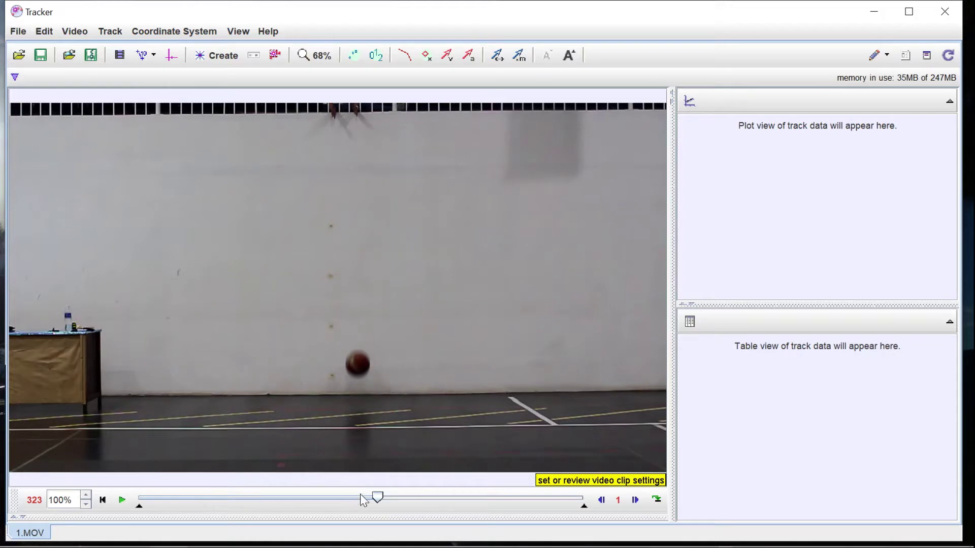
Locate the frame where the ball is released and set the clip's start frame to 233
drag(377, 499, 309, 486)
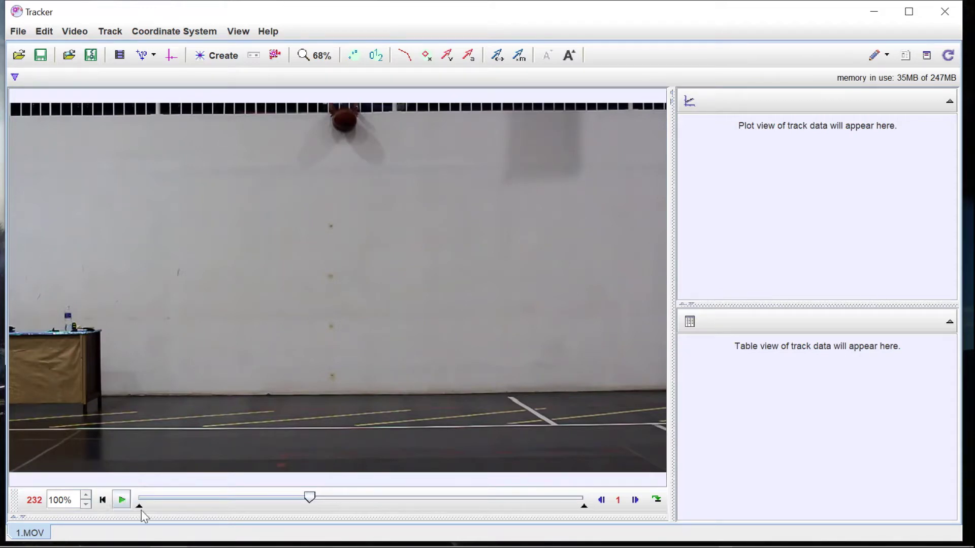
click(634, 501)
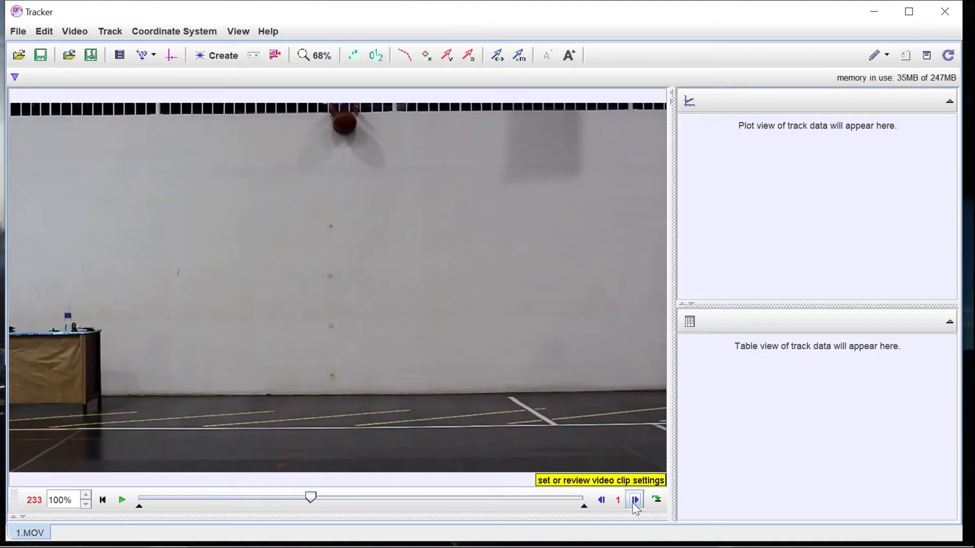
click(634, 501)
click(635, 501)
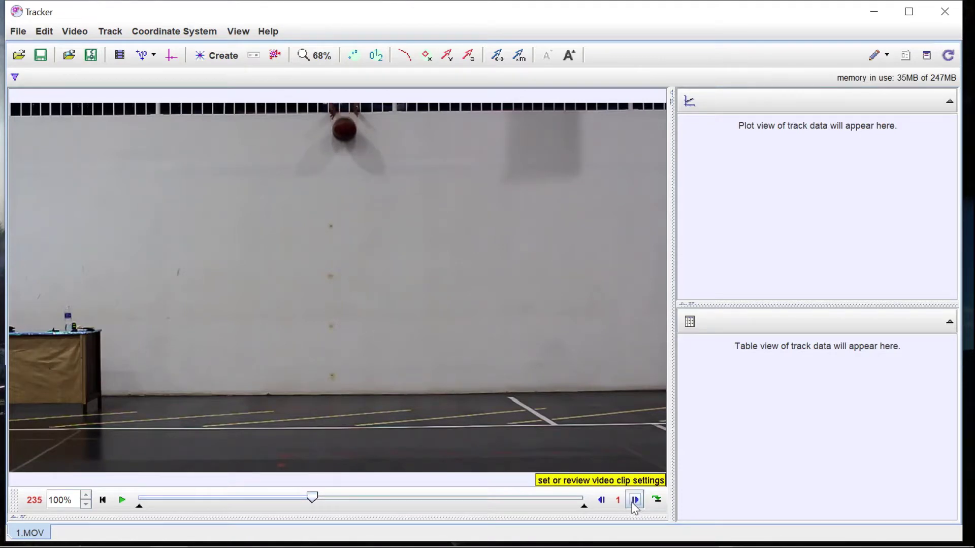
click(634, 501)
click(602, 501)
click(601, 501)
click(599, 501)
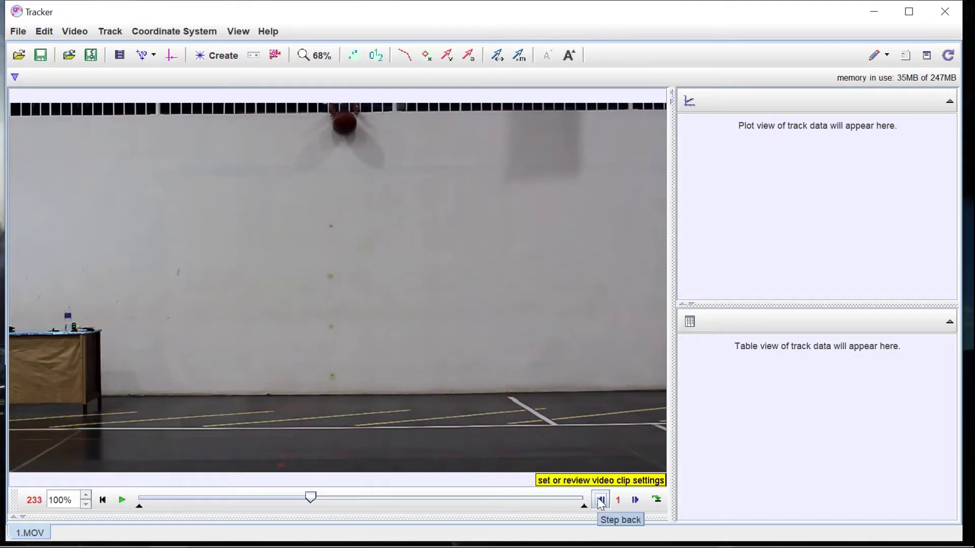
click(601, 501)
click(635, 501)
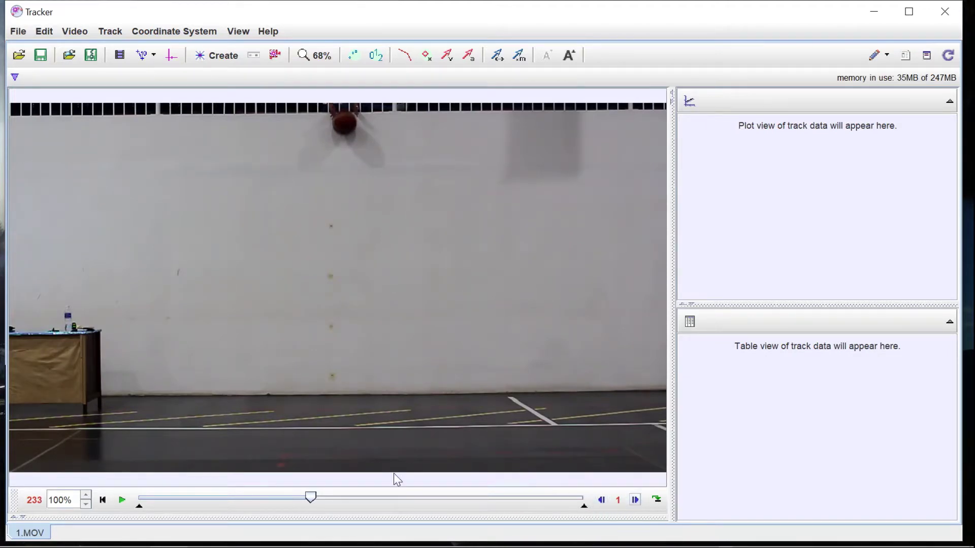
right_click(312, 502)
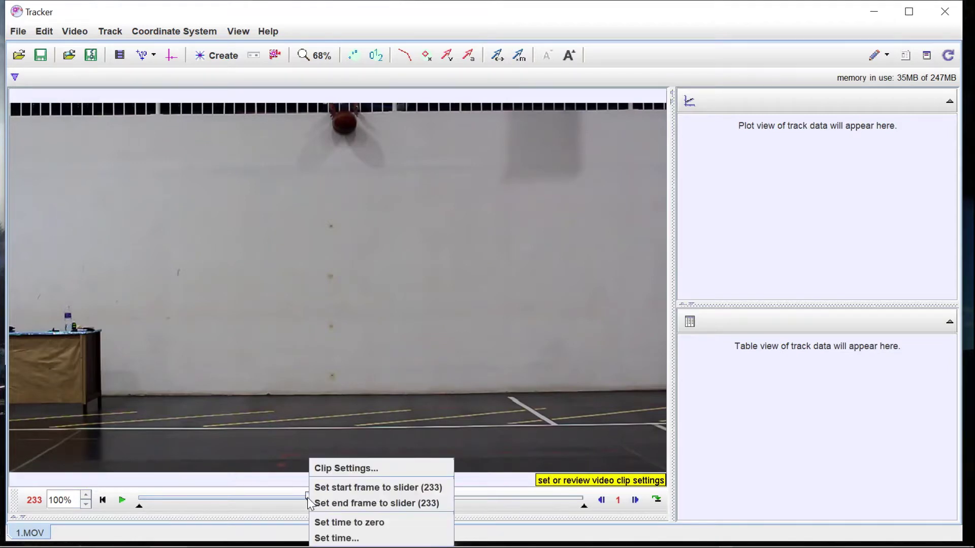
click(327, 487)
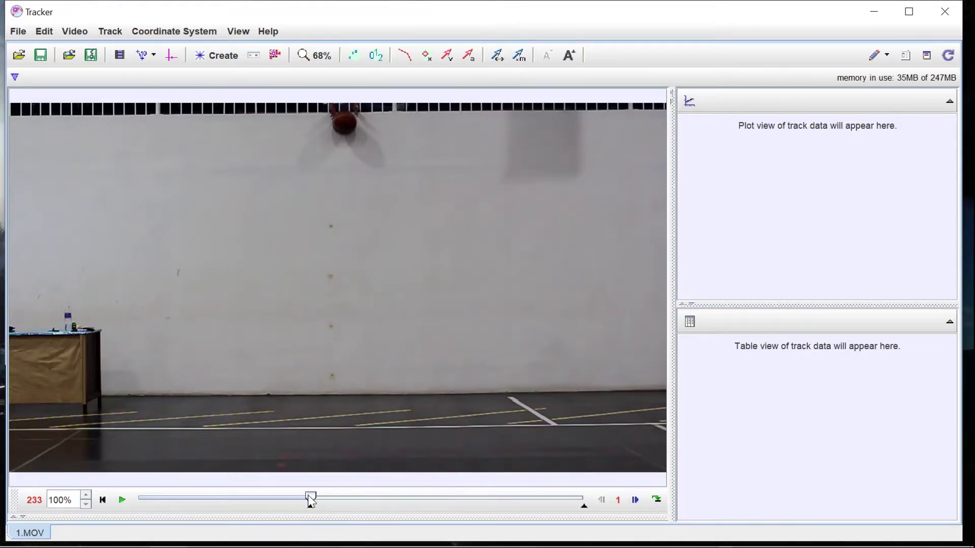
Set the time at start frame 233 to 0.0 seconds
right_click(308, 497)
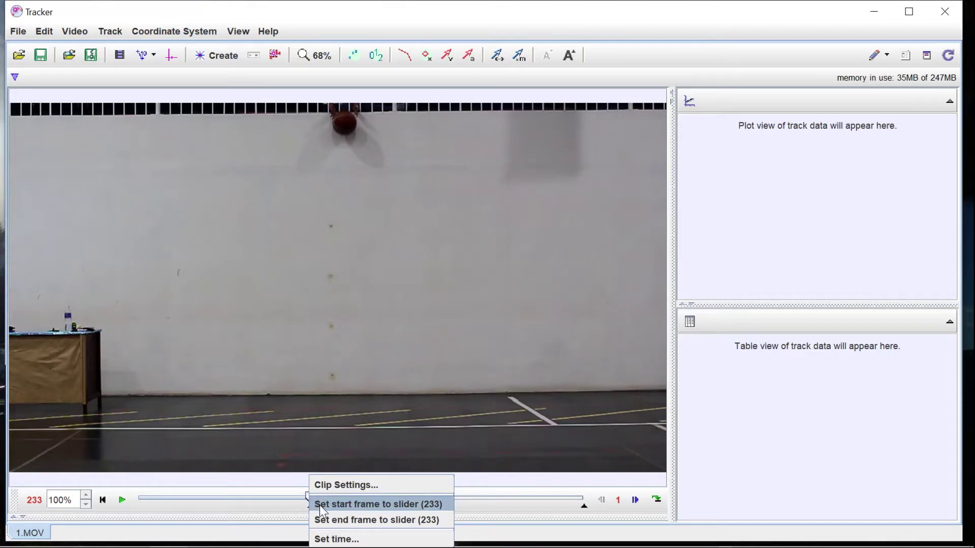
click(328, 540)
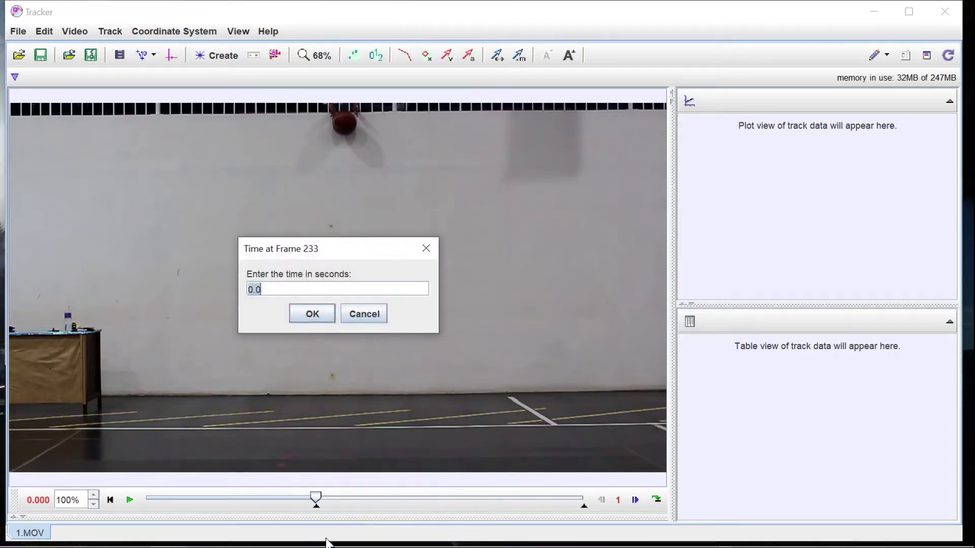
click(307, 315)
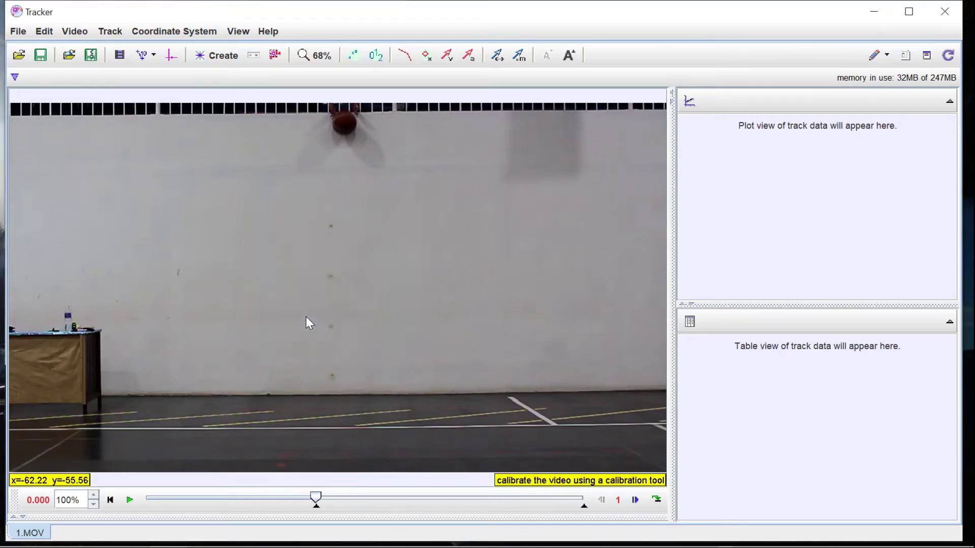
Advance to the frame where the ball reaches the floor and set the clip's end frame to 263
click(635, 501)
click(635, 501)
click(635, 500)
click(635, 500)
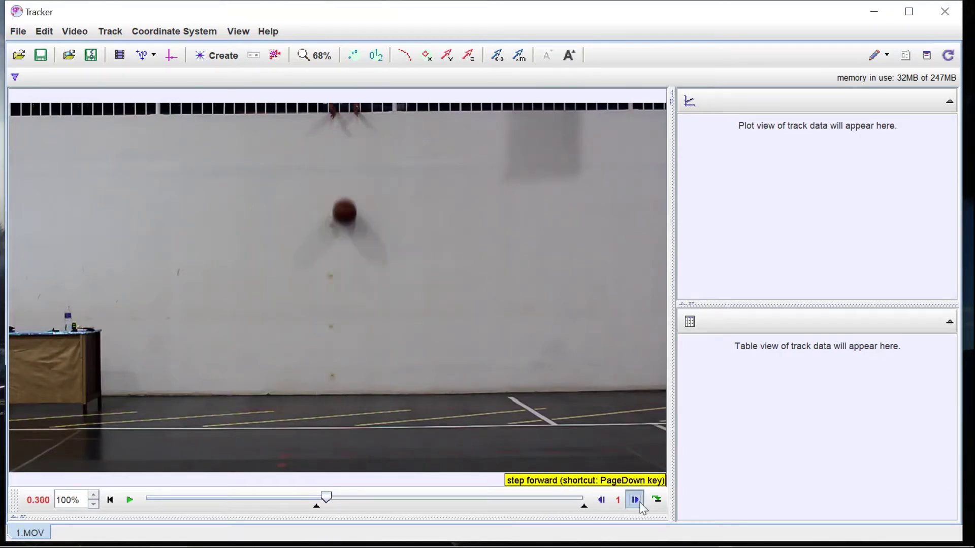
click(635, 500)
click(635, 500)
click(635, 500)
click(635, 500)
click(635, 501)
click(635, 500)
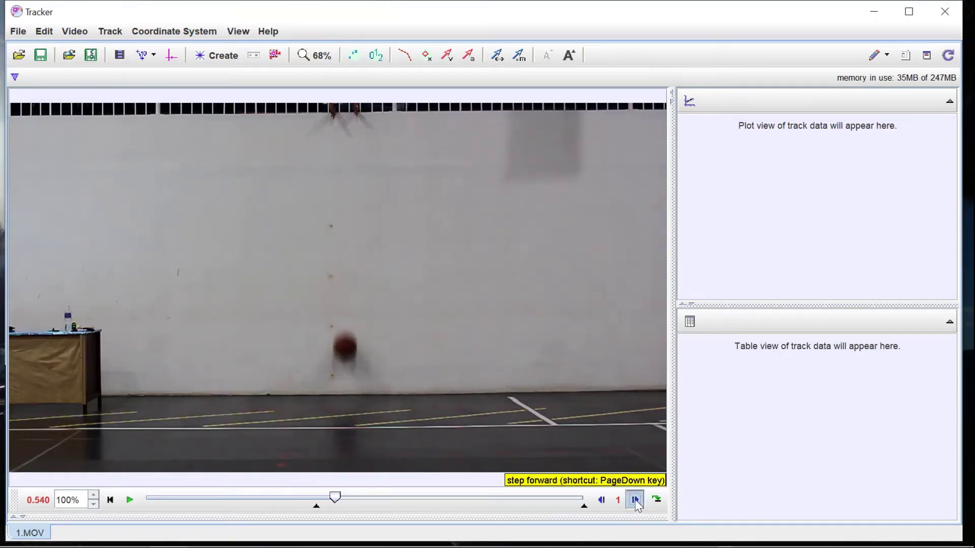
click(635, 501)
click(635, 501)
click(635, 501)
click(635, 500)
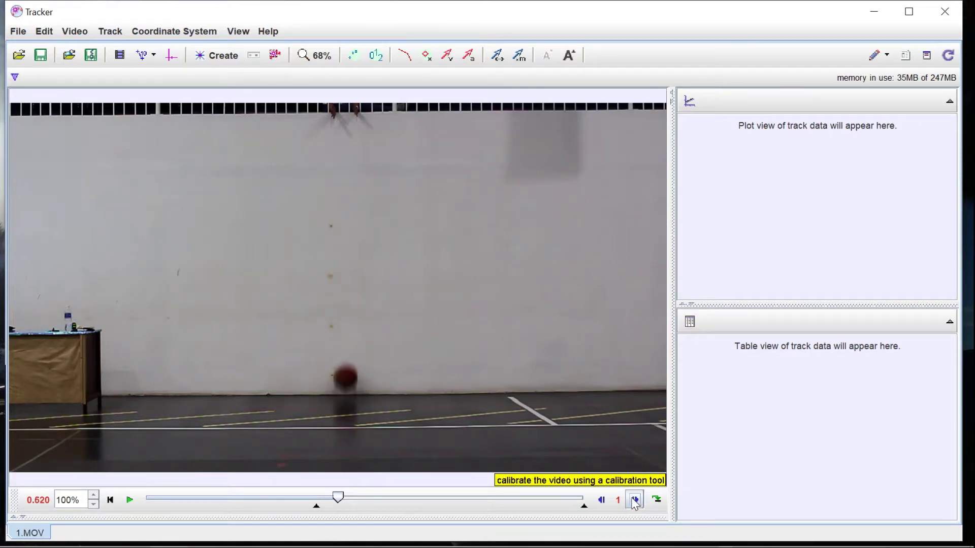
click(601, 501)
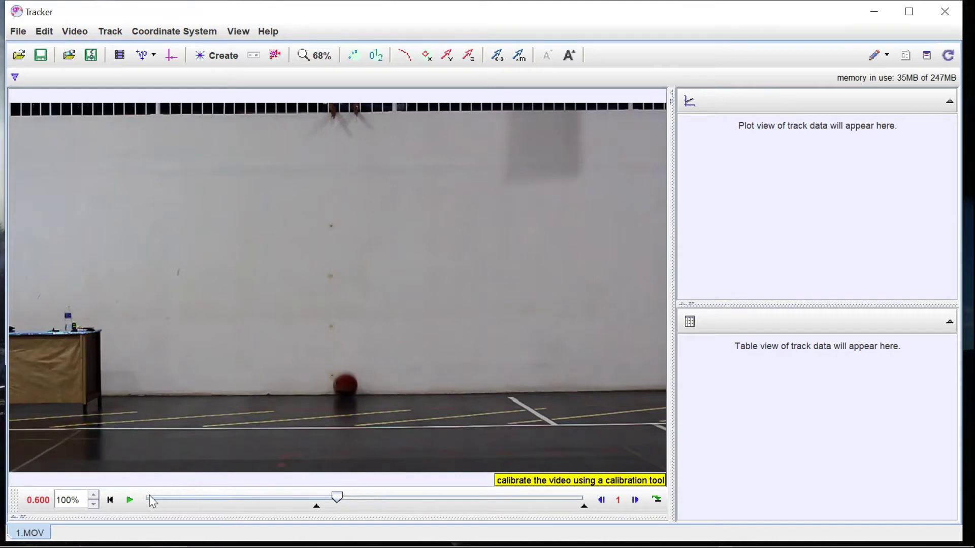
right_click(338, 506)
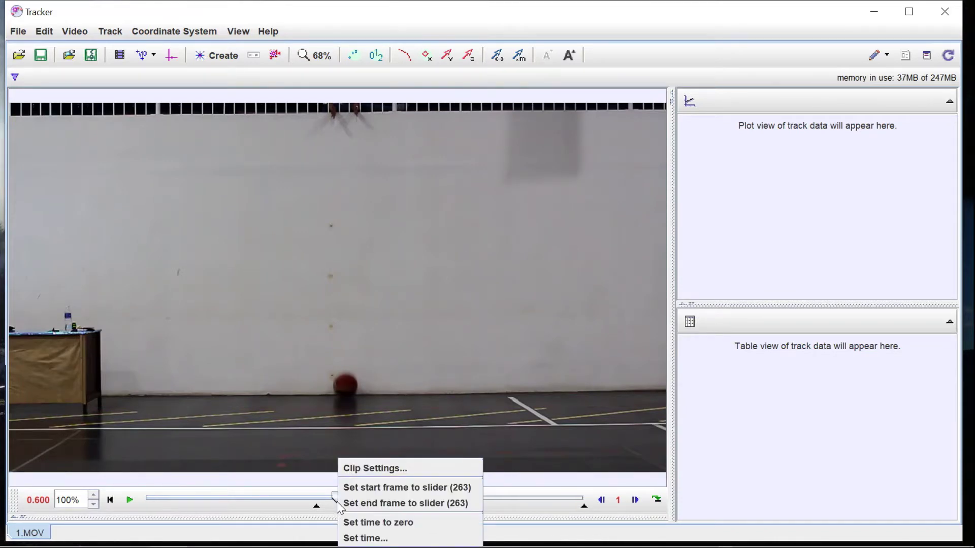
click(379, 500)
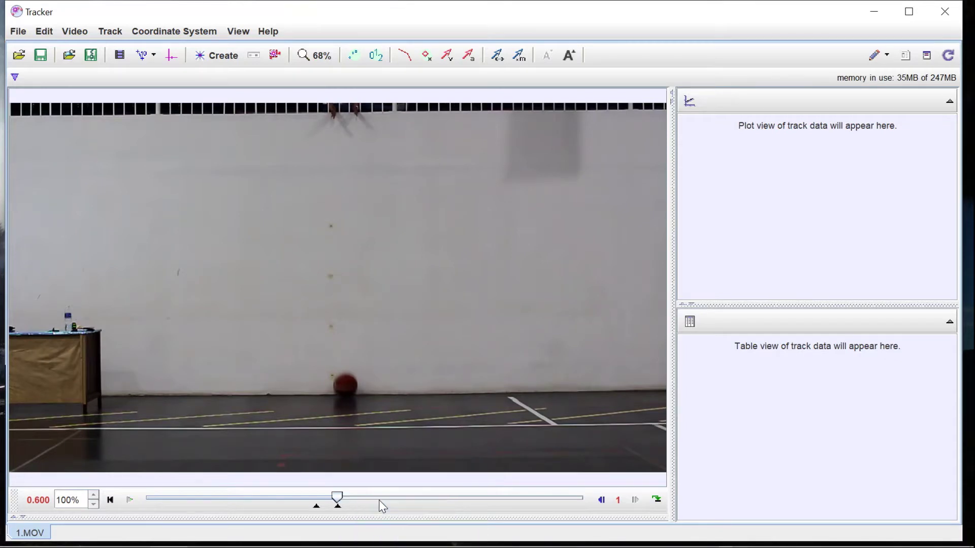
Play the trimmed clip from its first frame and return to the start
click(110, 500)
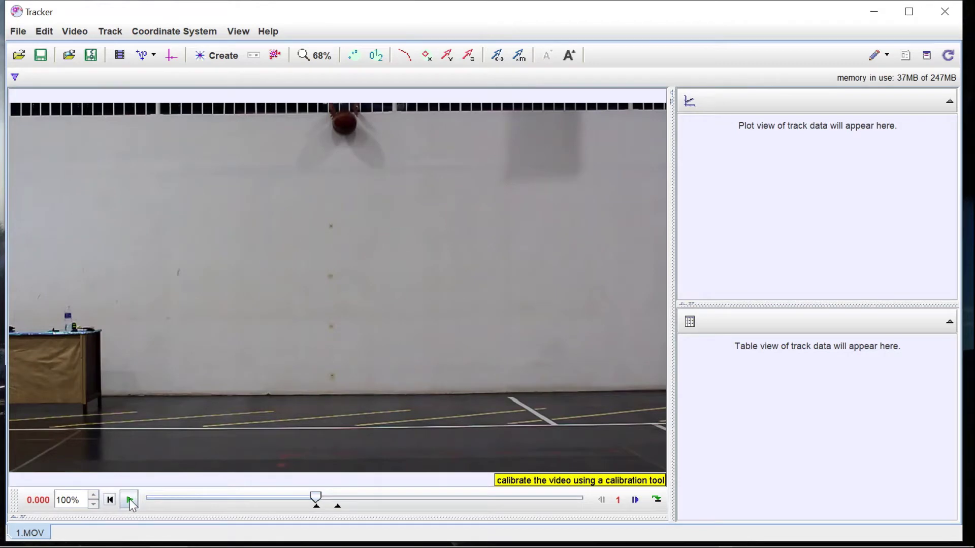
click(129, 498)
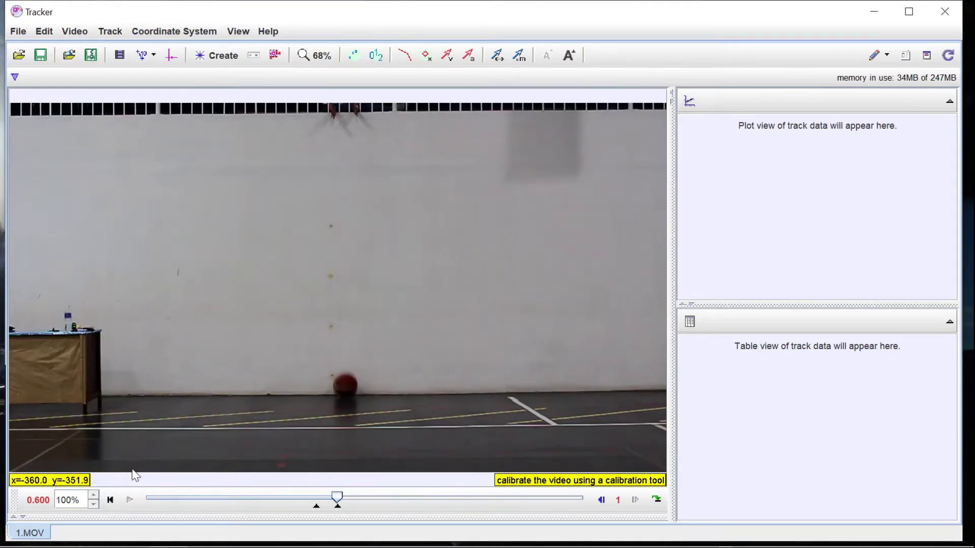
click(108, 504)
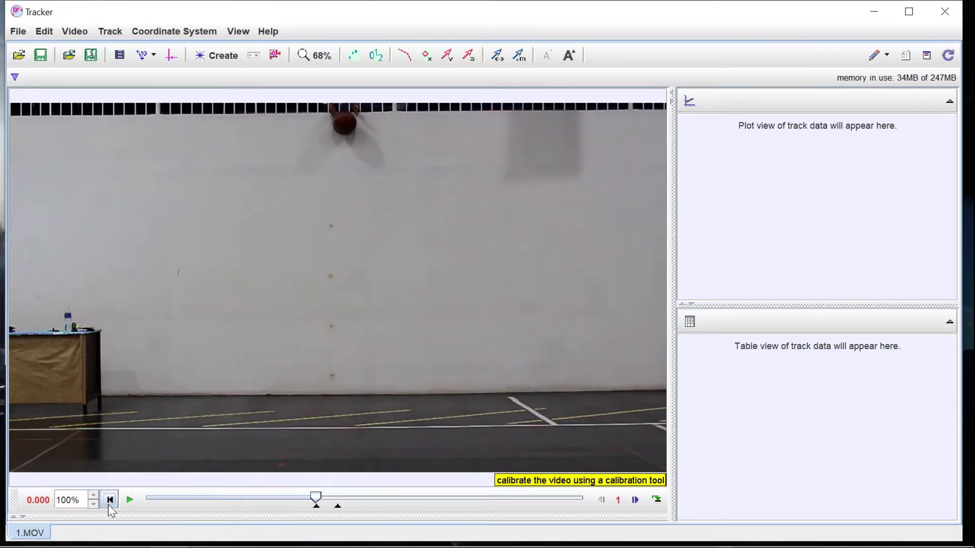
Show the coordinate axes and move the origin beside the ball at its release, at about pixel position 632.6, 28.89
click(170, 57)
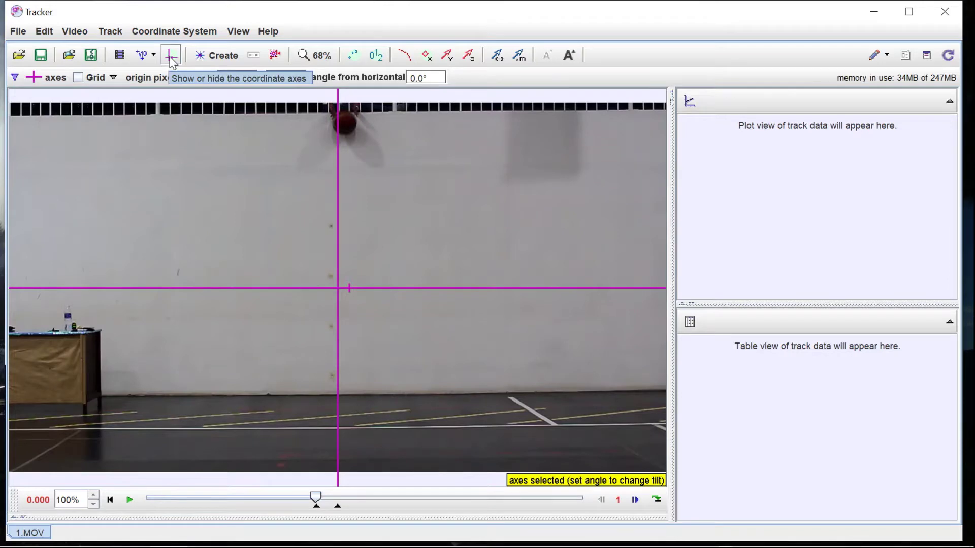
drag(337, 293, 327, 120)
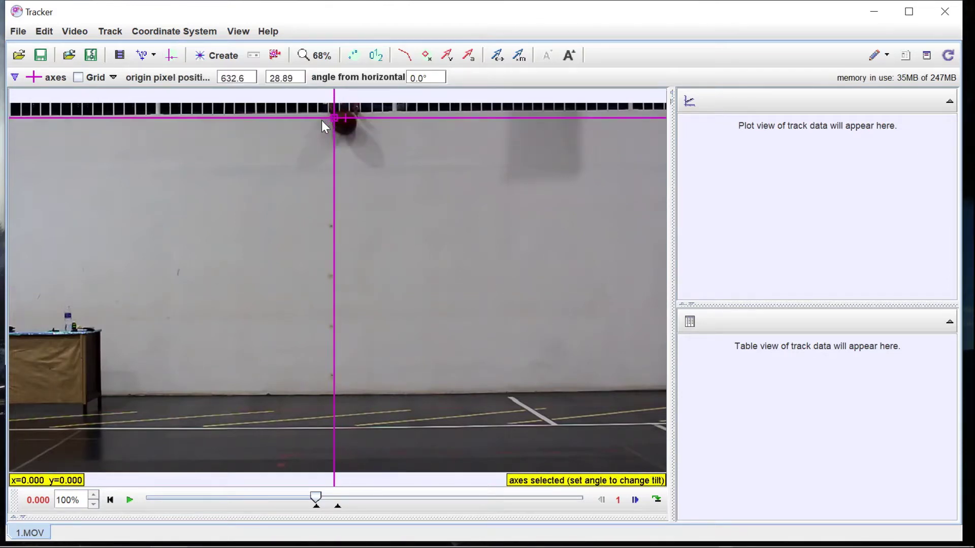
Create a calibration stick and mark its two ends on the upper two adjacent wall marks below the ball
click(144, 54)
mouse_move(159, 77)
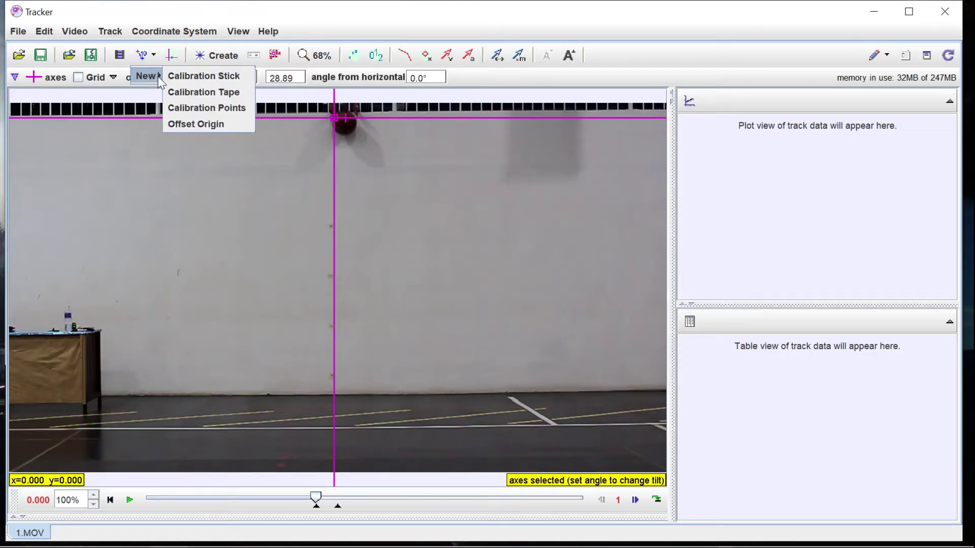
click(187, 78)
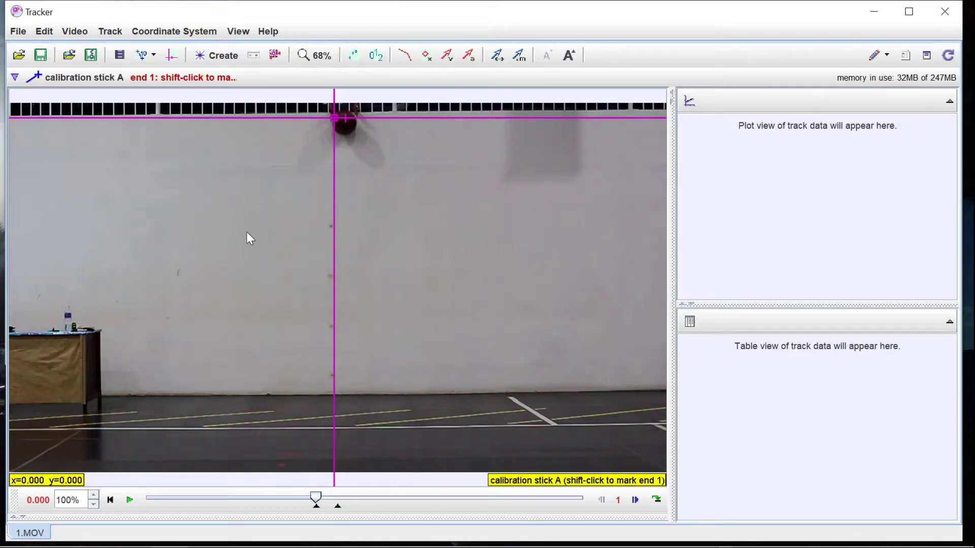
click(69, 76)
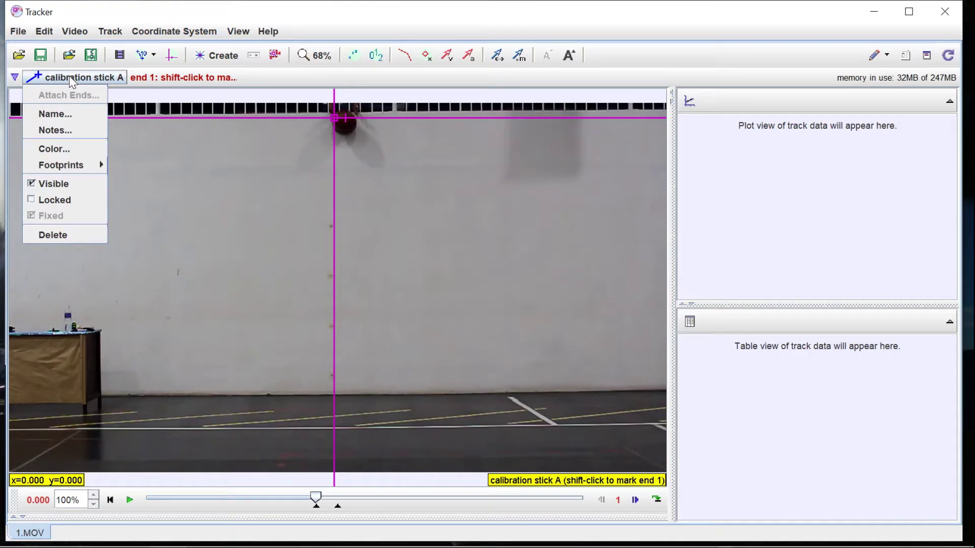
click(71, 76)
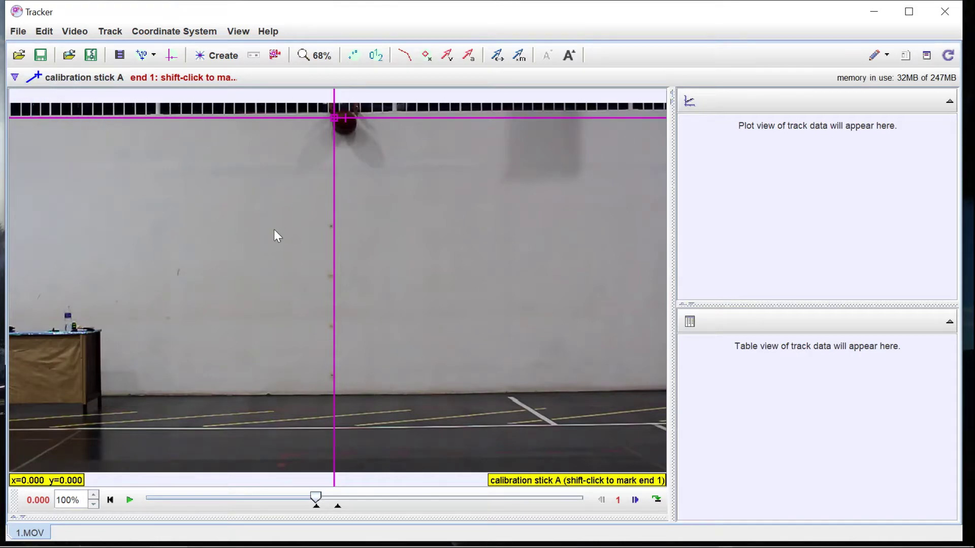
scroll(300, 227, down, 1)
scroll(300, 227, up, 2)
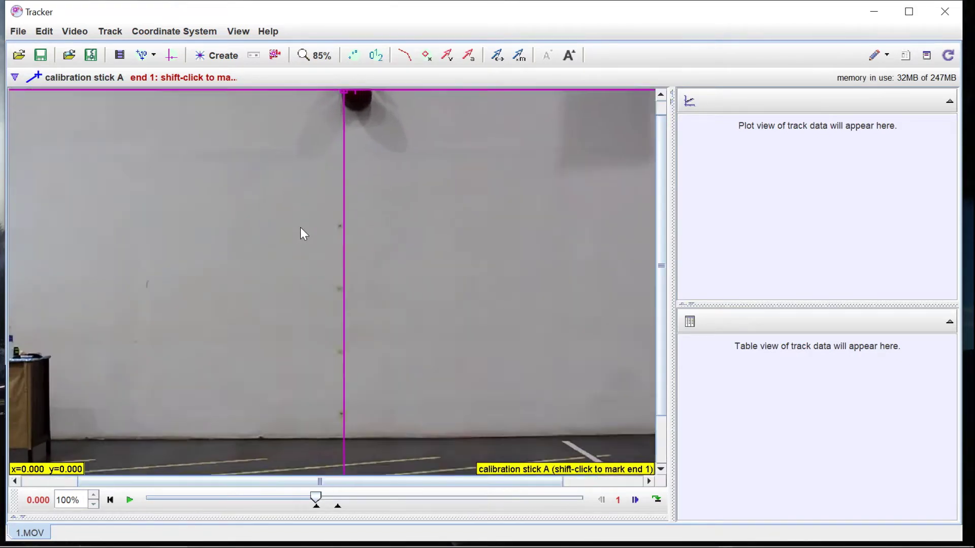
scroll(300, 227, up, 3)
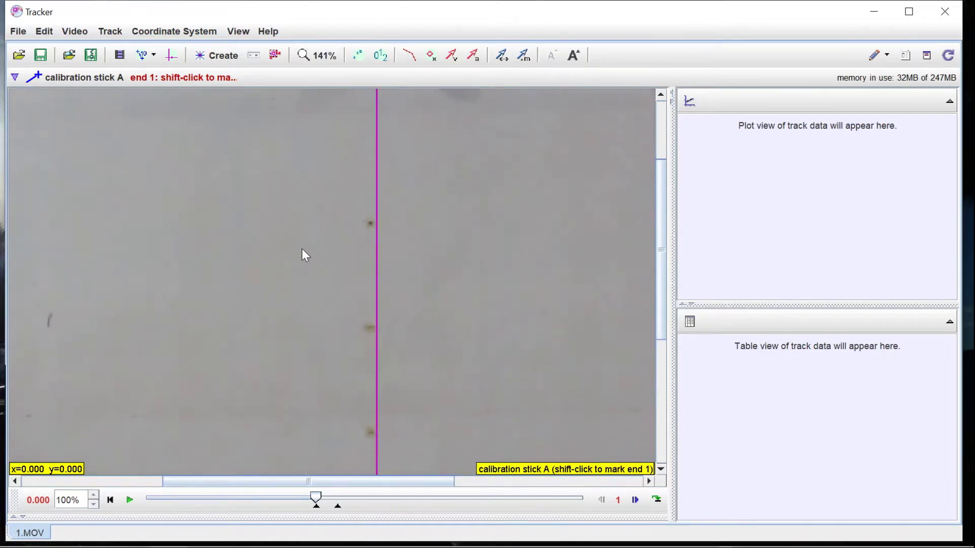
scroll(302, 248, up, 1)
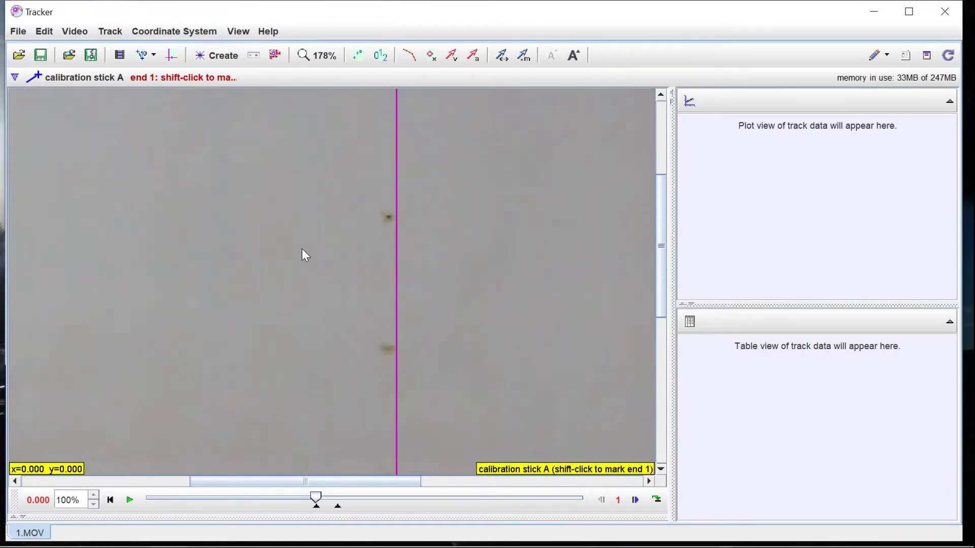
scroll(302, 248, up, 2)
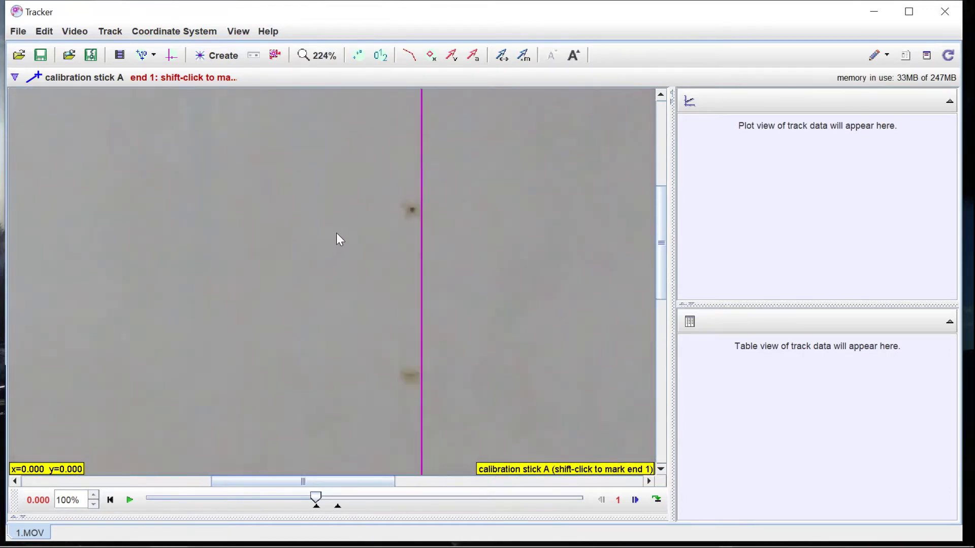
shift+click(409, 210)
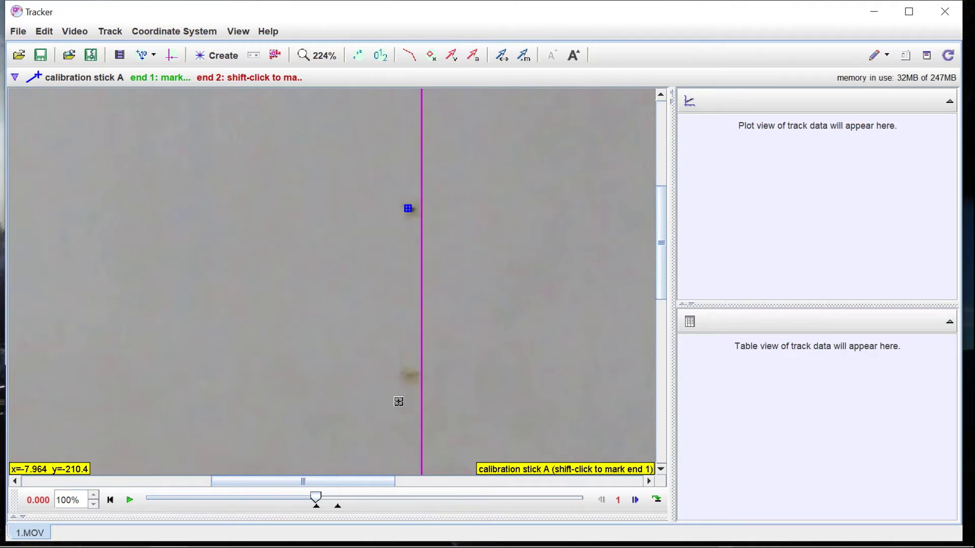
shift+click(409, 376)
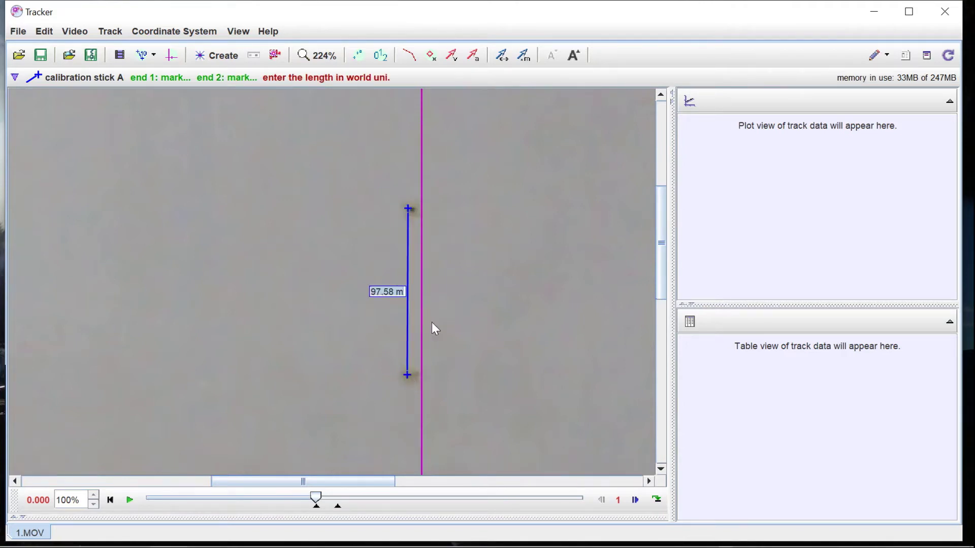
Fine-tune the calibration stick's upper end on its wall mark and set the stick's length to 0.500 m
scroll(412, 217, up, 1)
drag(411, 218, 409, 217)
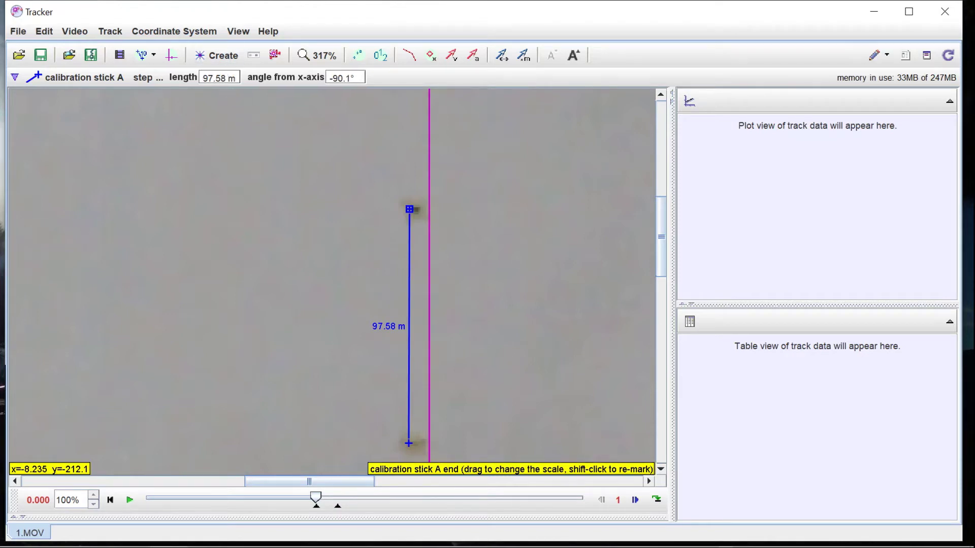
drag(225, 78, 191, 75)
text(0)
text(.500)
key(Return)
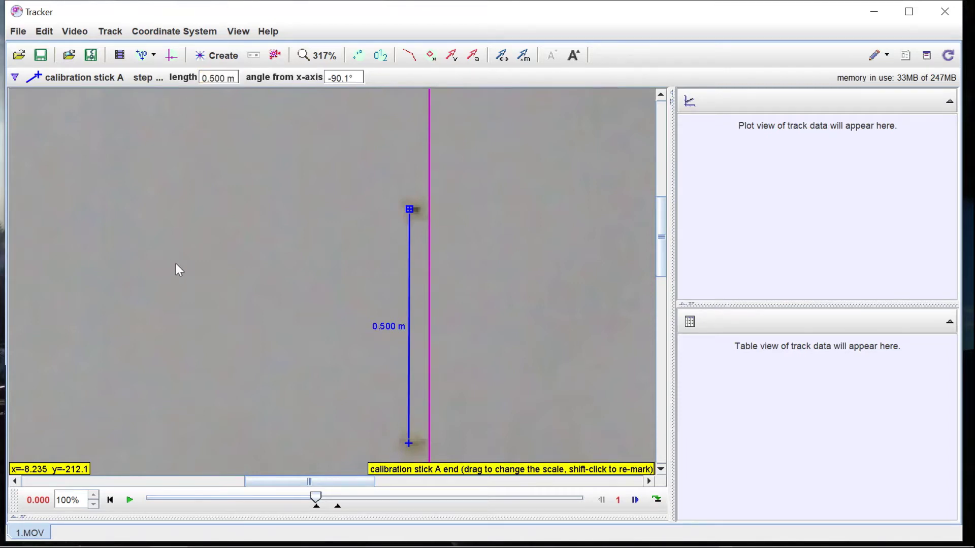
Hide the calibration stick and the coordinate axes so that the ball is unobstructed
scroll(176, 264, down, 3)
scroll(193, 250, down, 4)
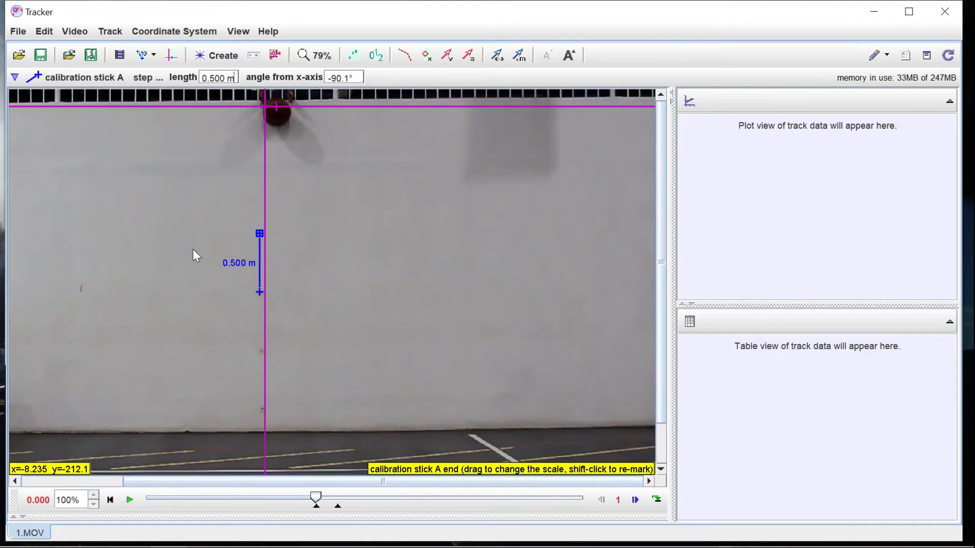
scroll(175, 246, up, 2)
scroll(175, 246, down, 2)
click(40, 78)
click(23, 93)
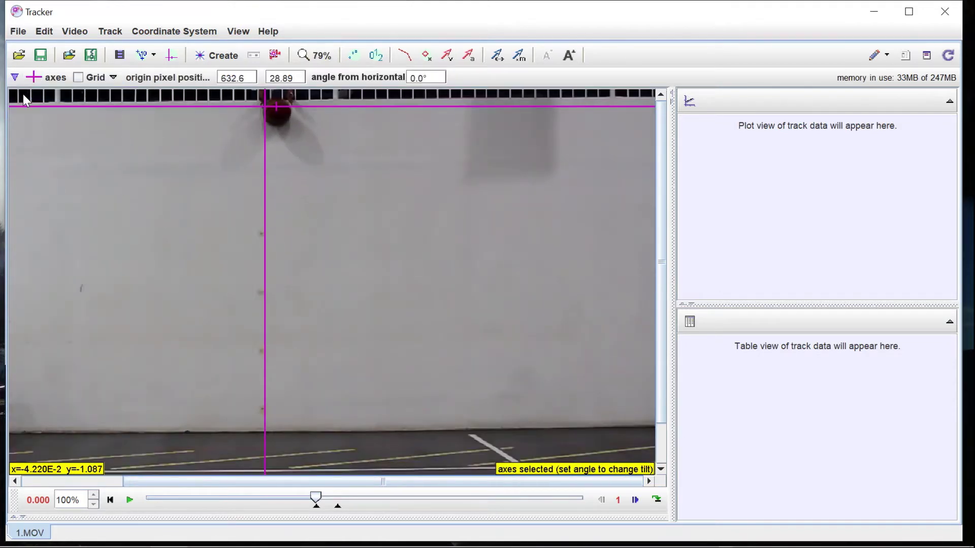
click(50, 80)
mouse_move(45, 144)
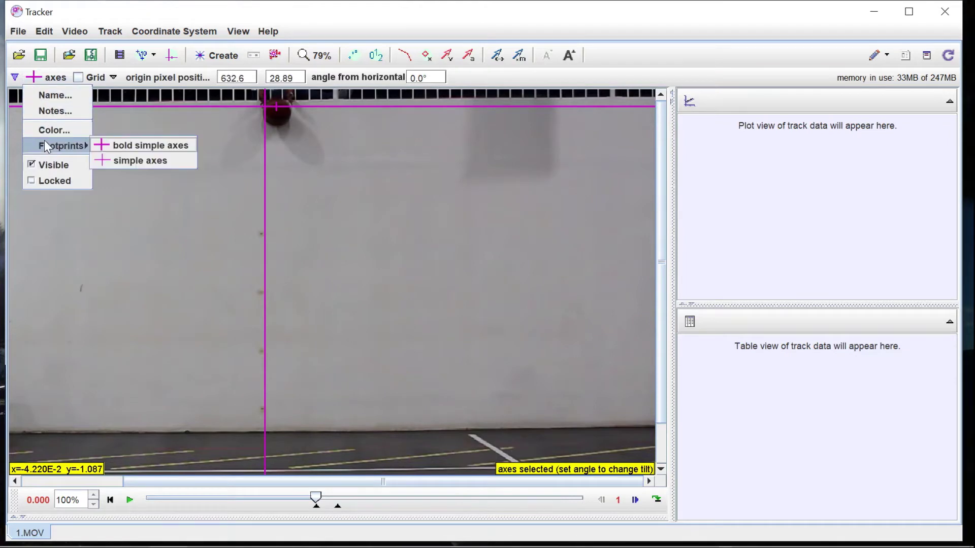
click(31, 165)
Create a point mass track and name it ball
click(213, 58)
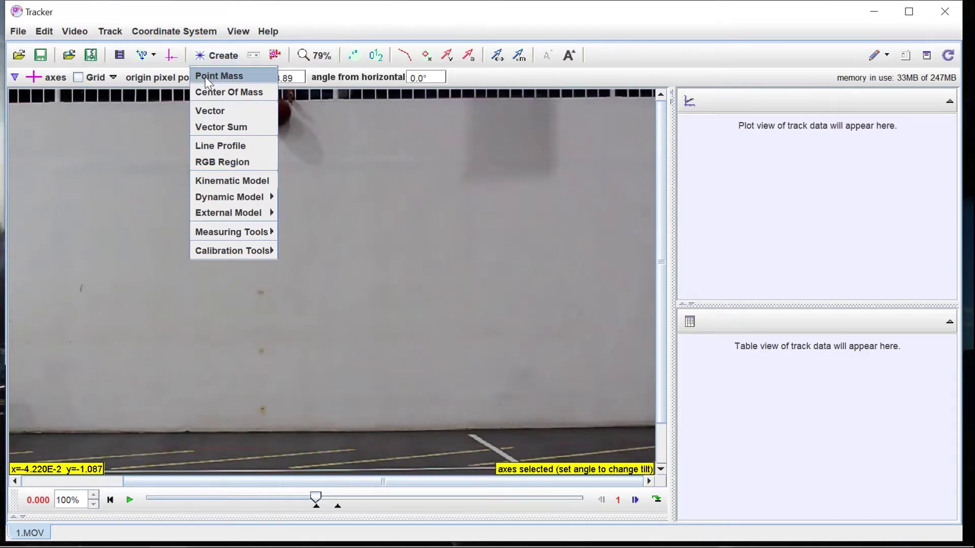
click(219, 76)
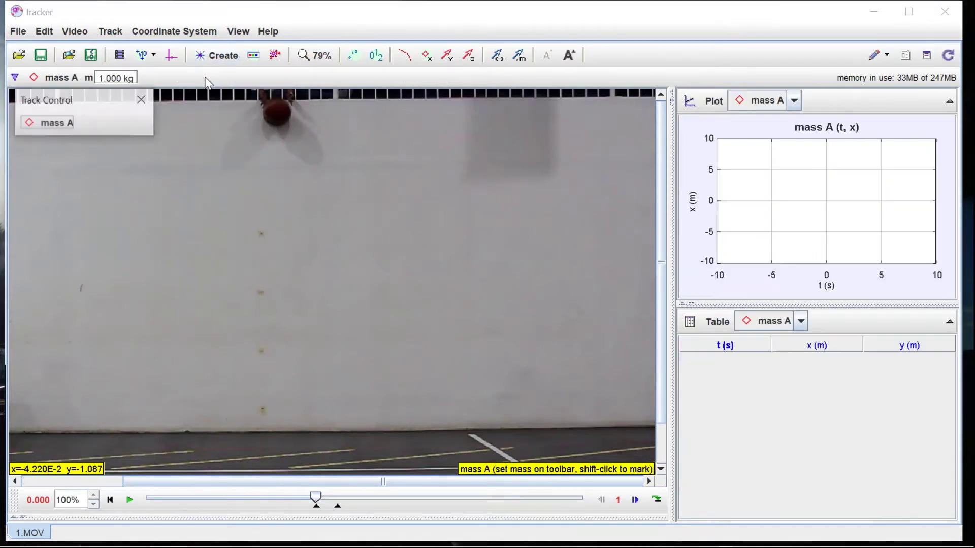
click(69, 123)
click(68, 142)
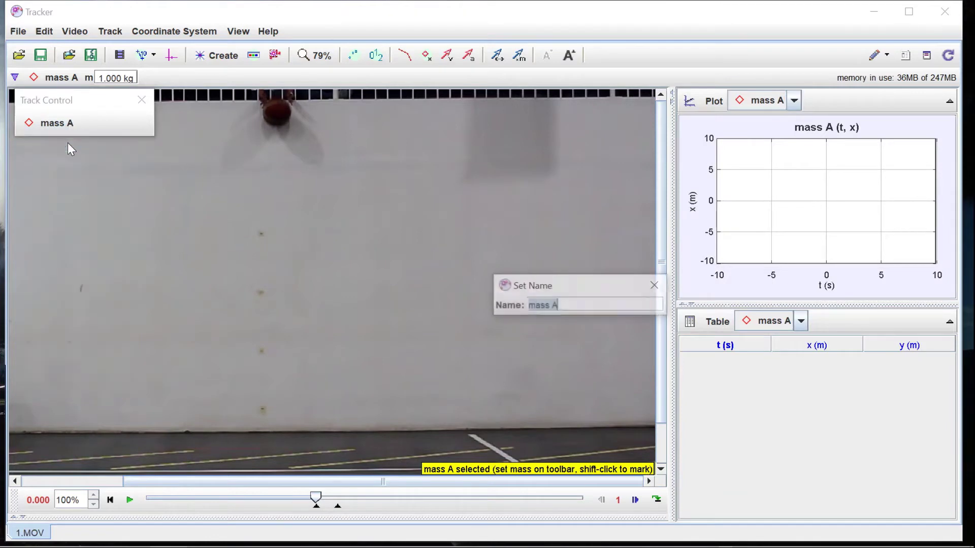
text(ball)
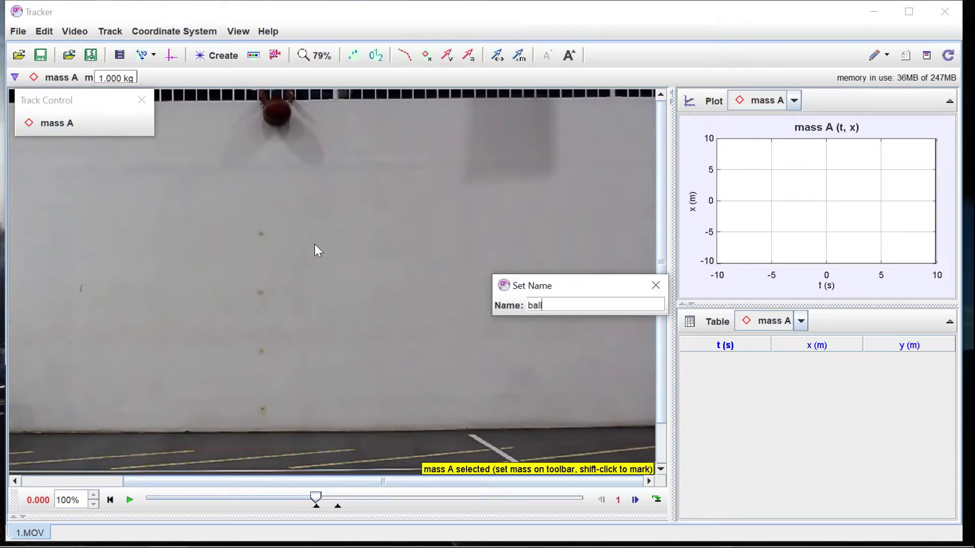
key(Return)
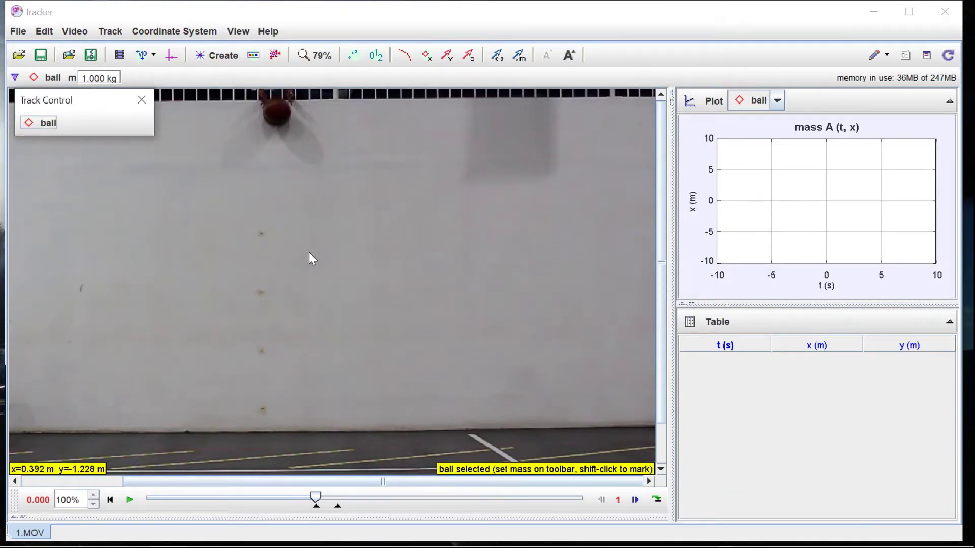
Start the Autotracker for the ball track with a key frame template on the ball's left edge at frame 233
key(shift)
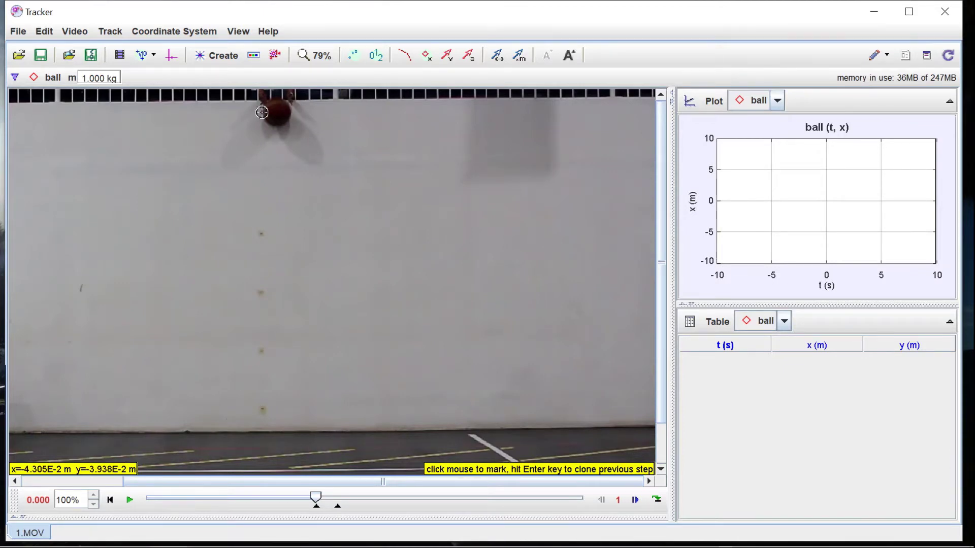
ctrl+shift+click(262, 113)
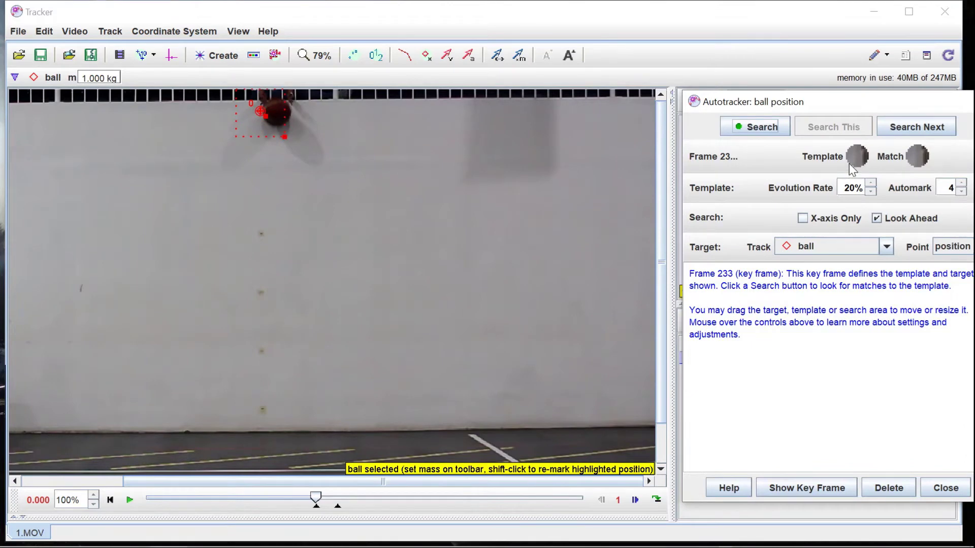
mouse_move(848, 163)
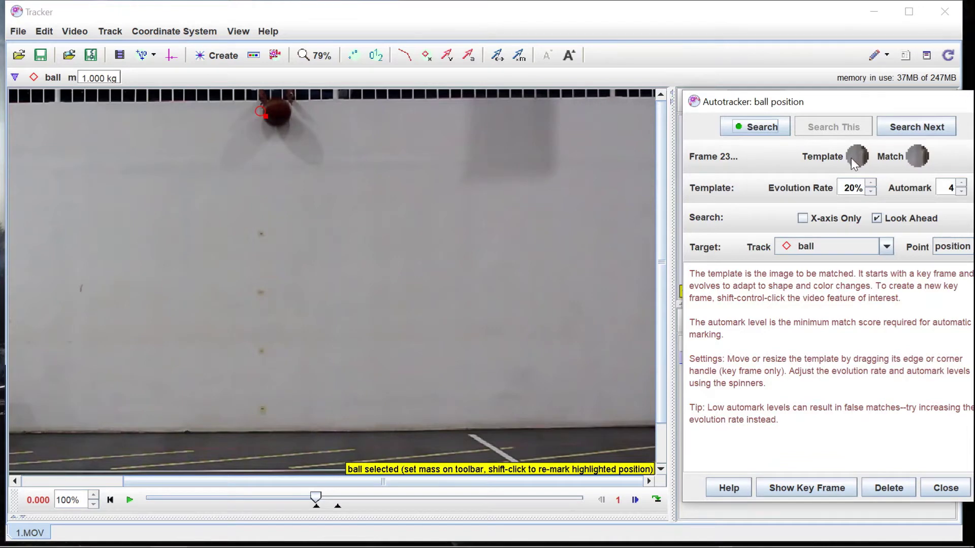
Autotrack the ball one frame at a time from frame 233 to the clip's end at frame 263 and close the Autotracker
click(926, 128)
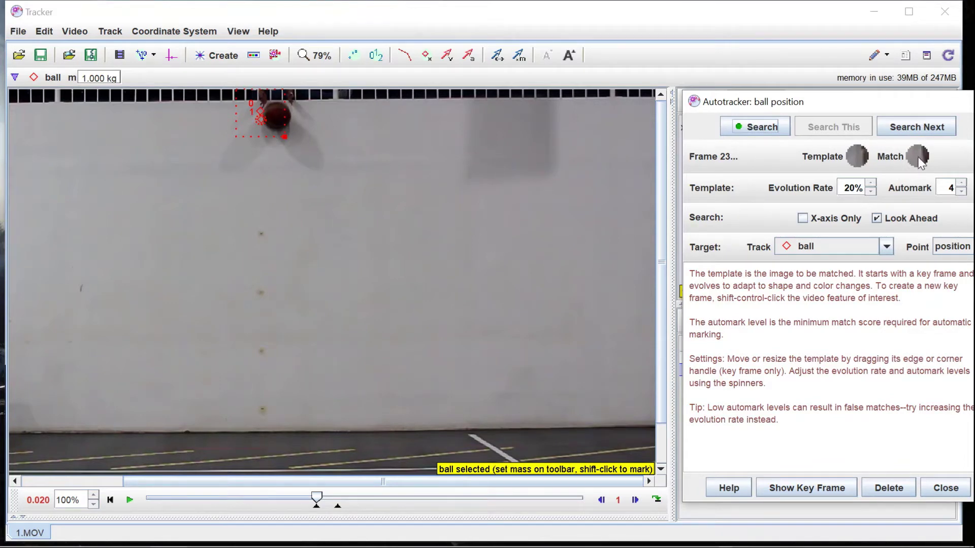
click(938, 131)
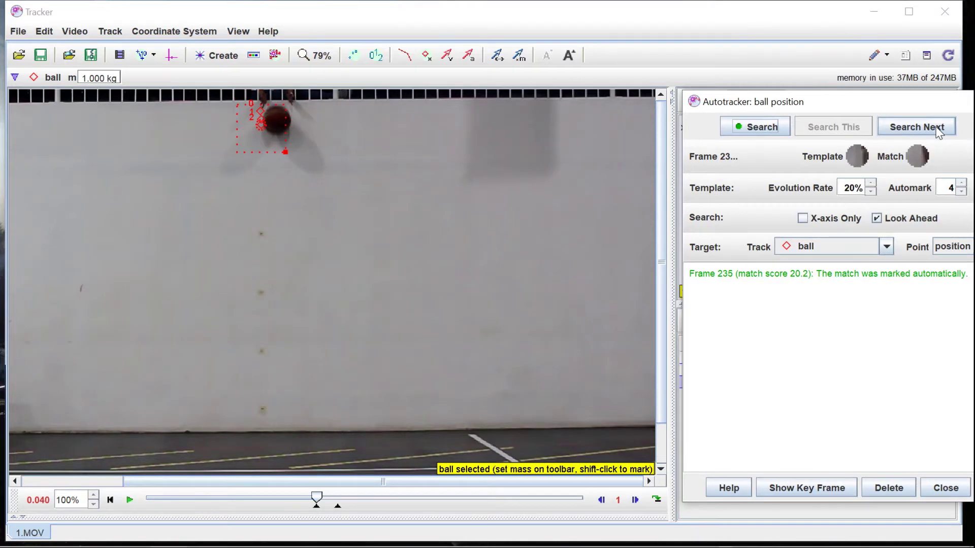
click(937, 131)
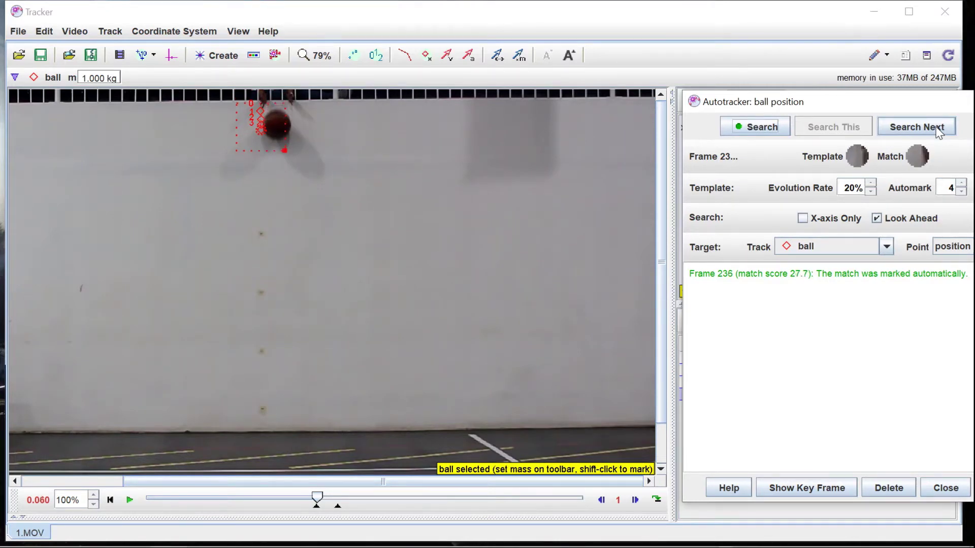
click(937, 131)
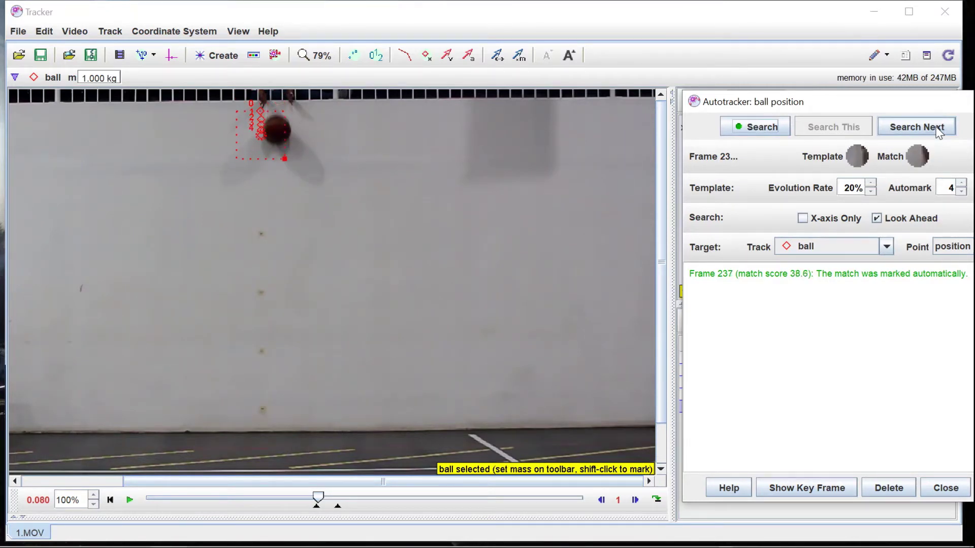
click(937, 131)
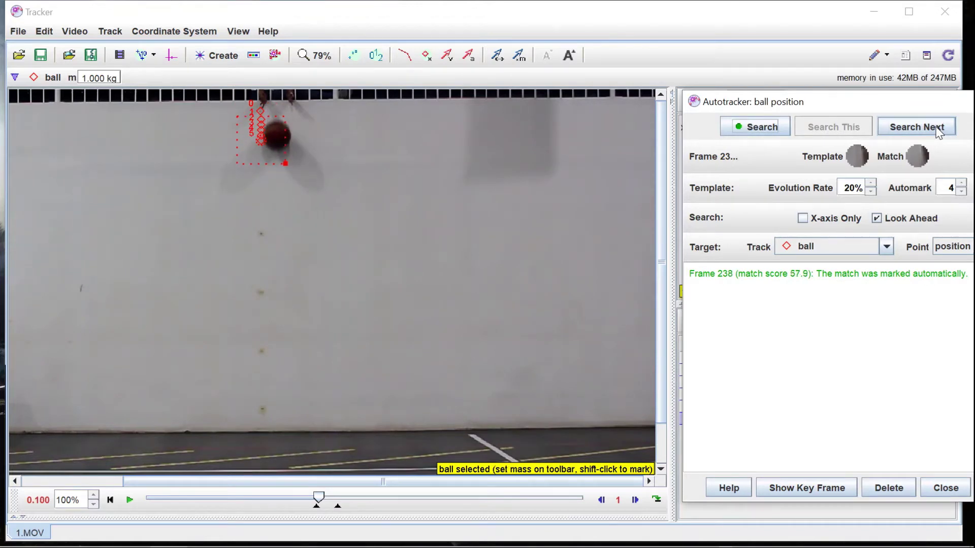
click(937, 131)
click(937, 131)
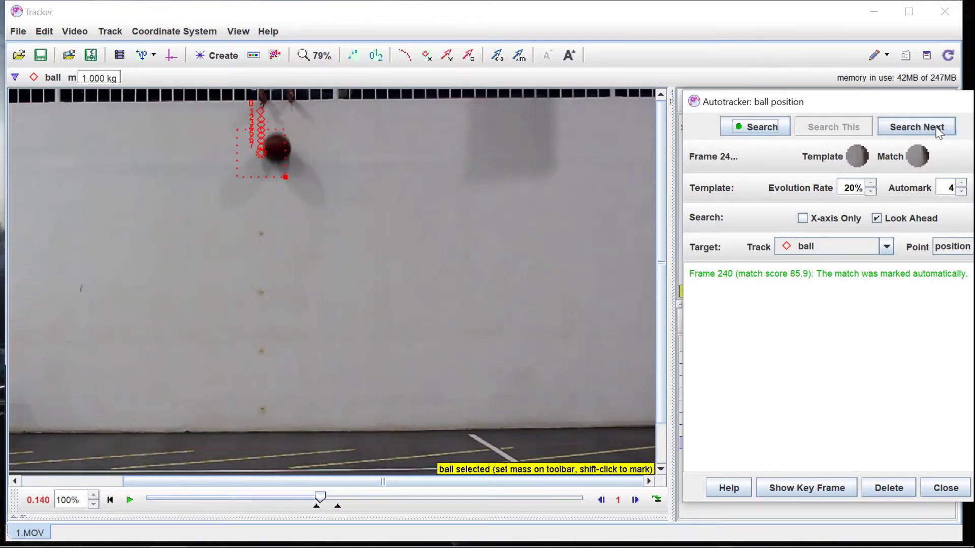
click(937, 131)
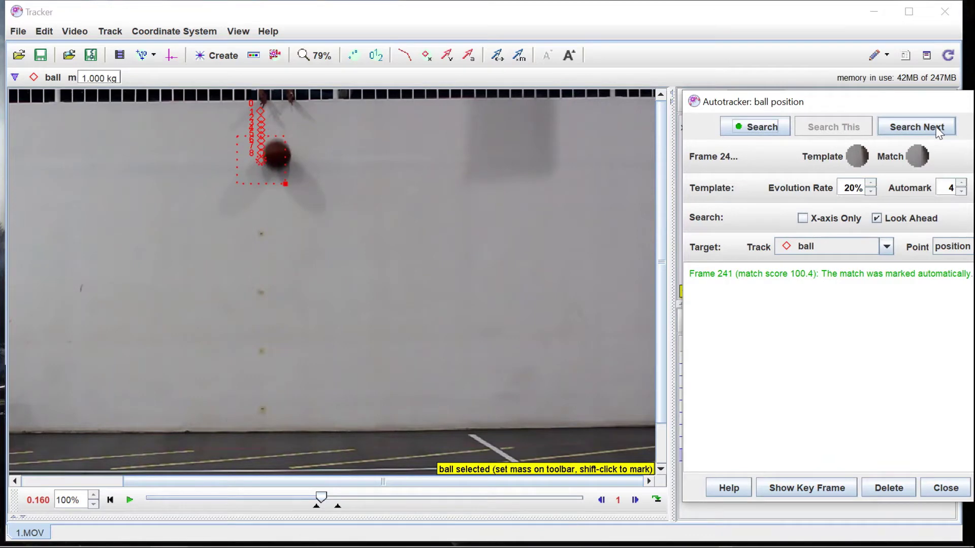
click(937, 131)
click(937, 131)
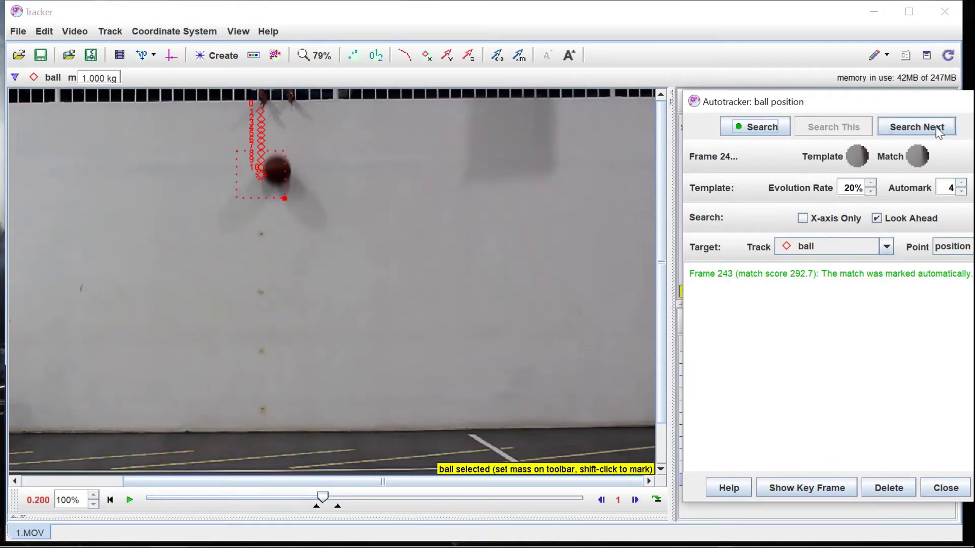
click(937, 131)
click(937, 131)
click(937, 131)
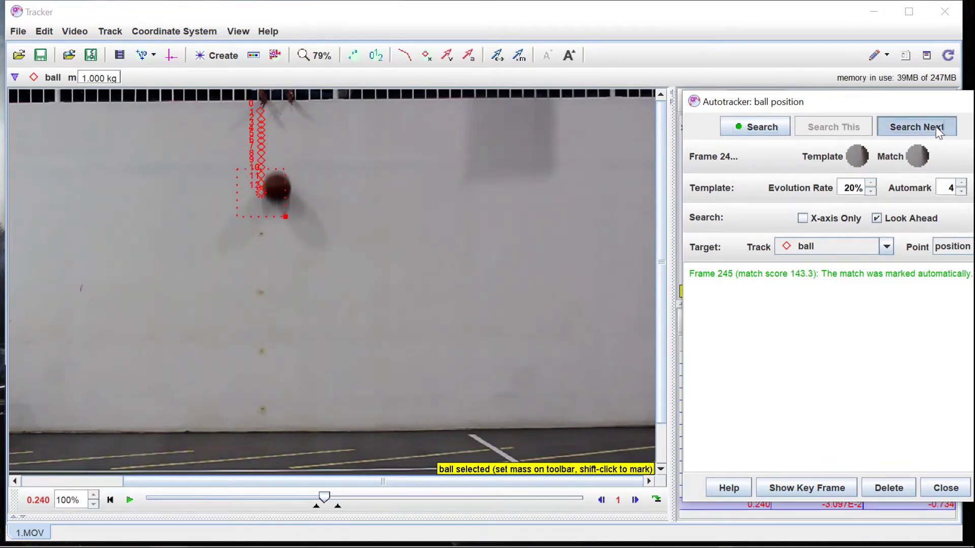
click(937, 130)
click(937, 130)
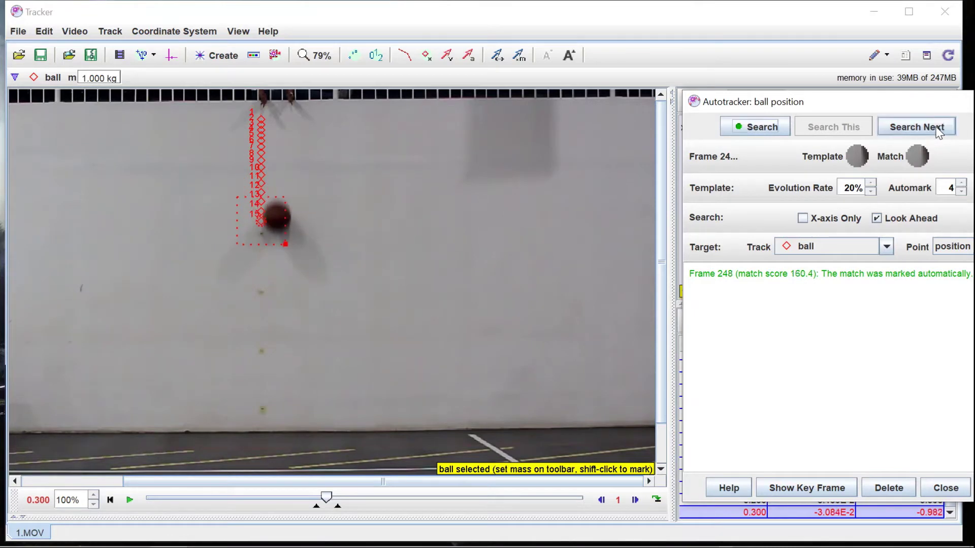
click(937, 131)
click(937, 131)
click(937, 131)
click(937, 130)
click(937, 130)
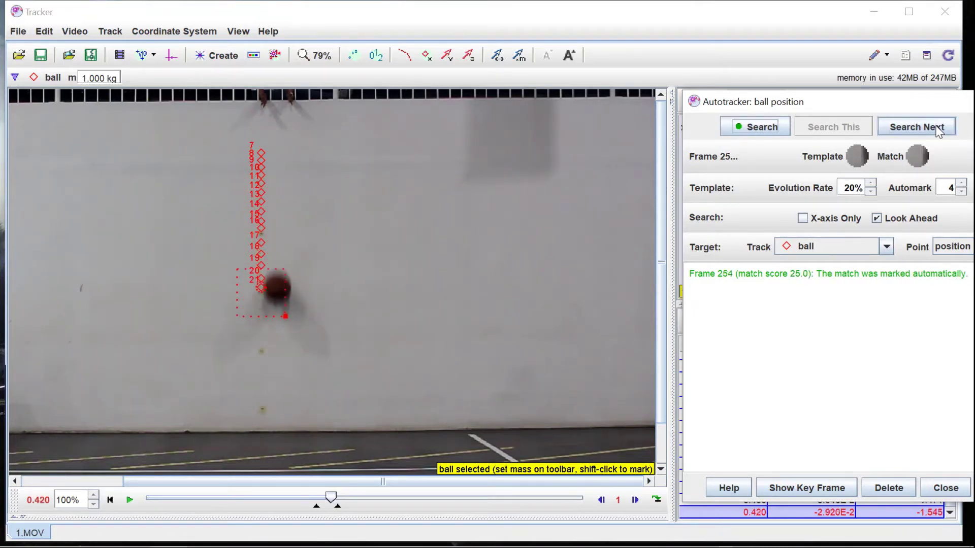
click(937, 130)
click(937, 129)
click(937, 130)
click(937, 130)
click(937, 130)
click(937, 130)
click(937, 130)
click(937, 130)
click(937, 130)
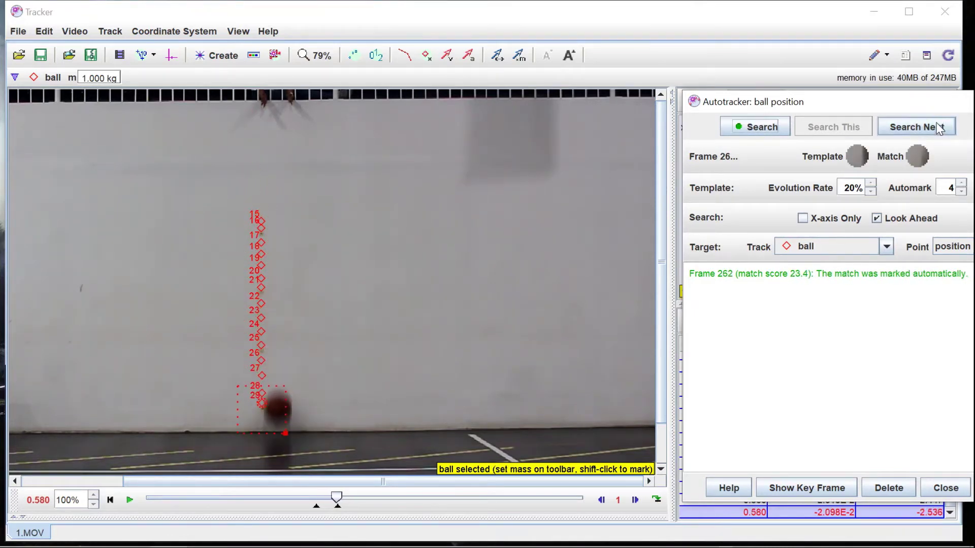
click(939, 129)
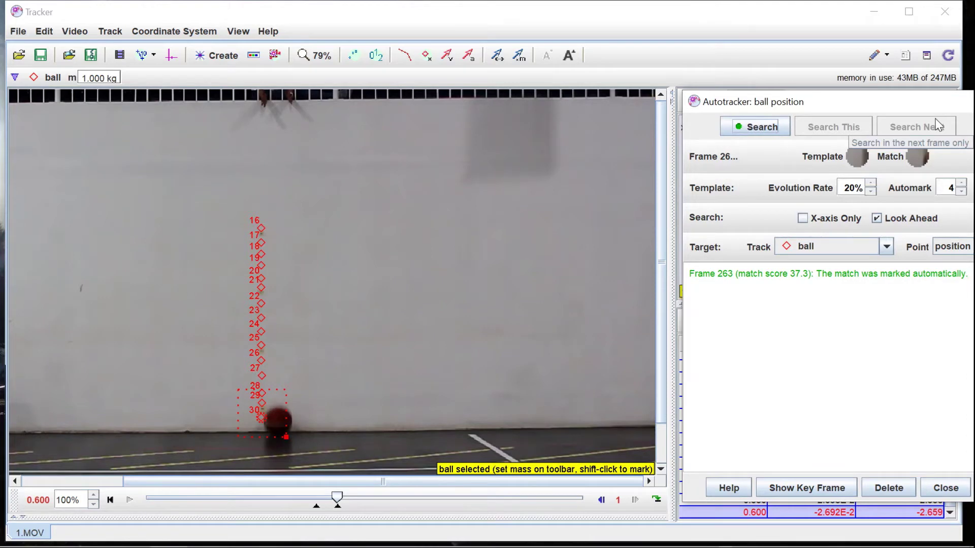
click(940, 493)
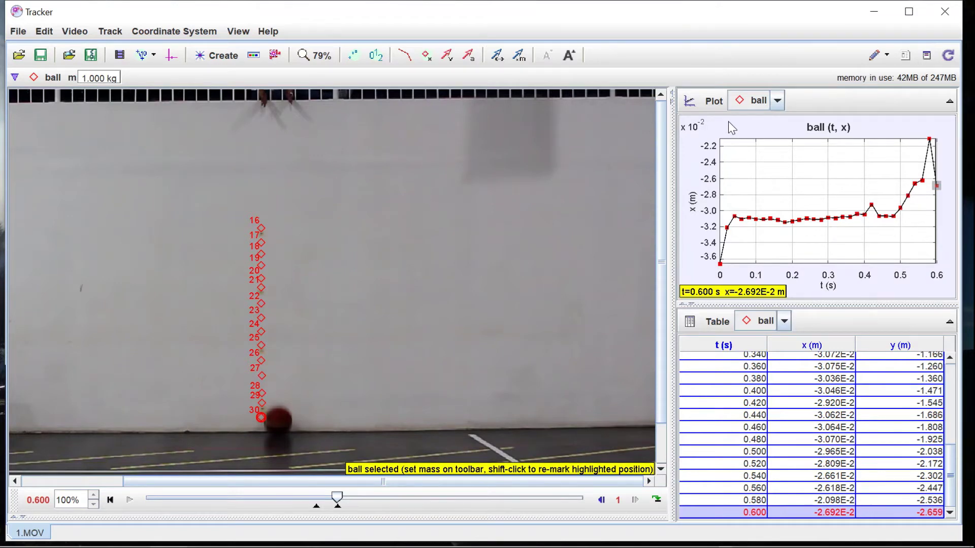
Show two plots for the ball: vertical position y against time and vertical acceleration ay against time
click(718, 105)
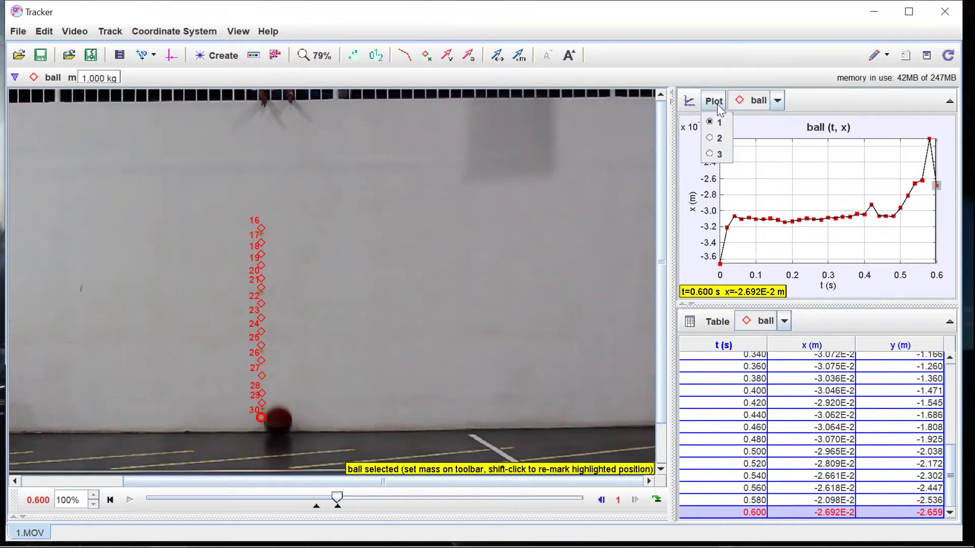
click(715, 139)
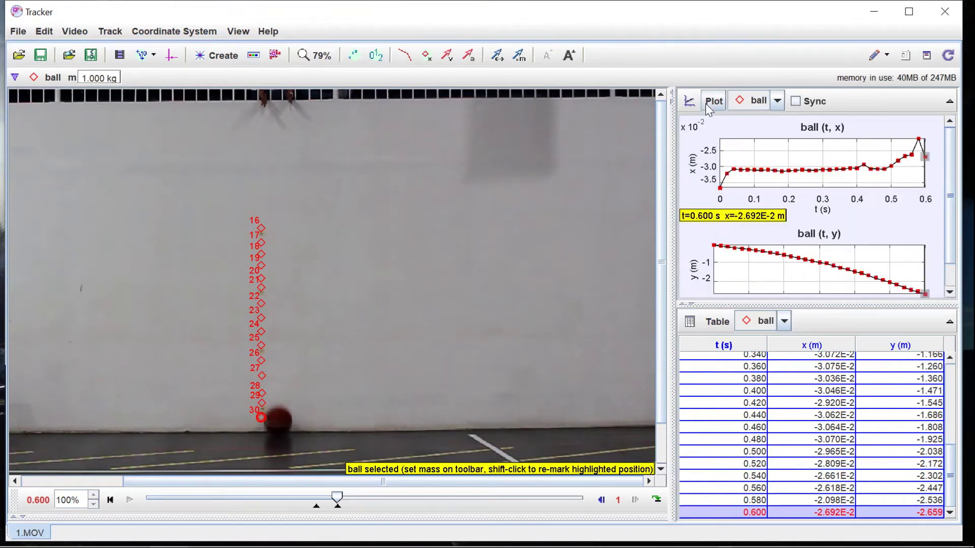
click(693, 166)
click(698, 181)
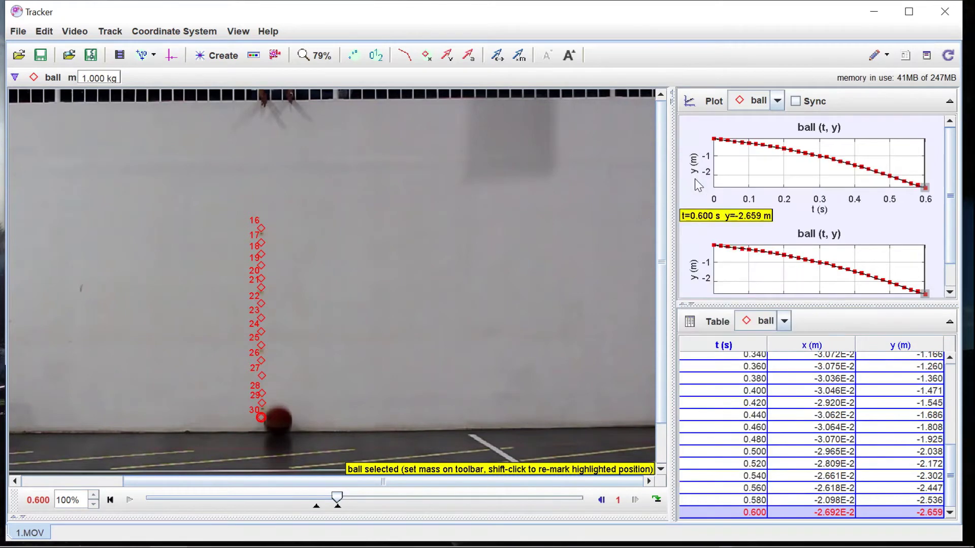
mouse_move(713, 200)
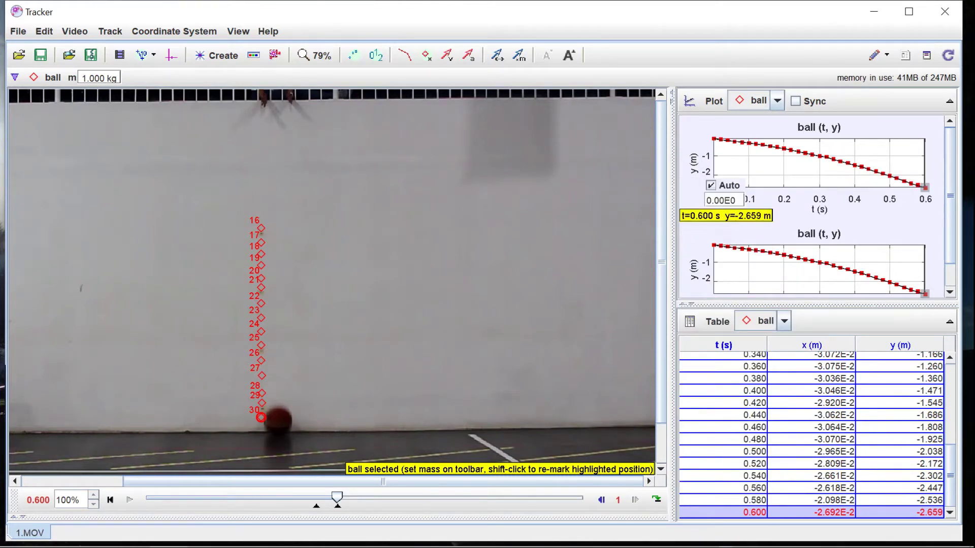
click(698, 274)
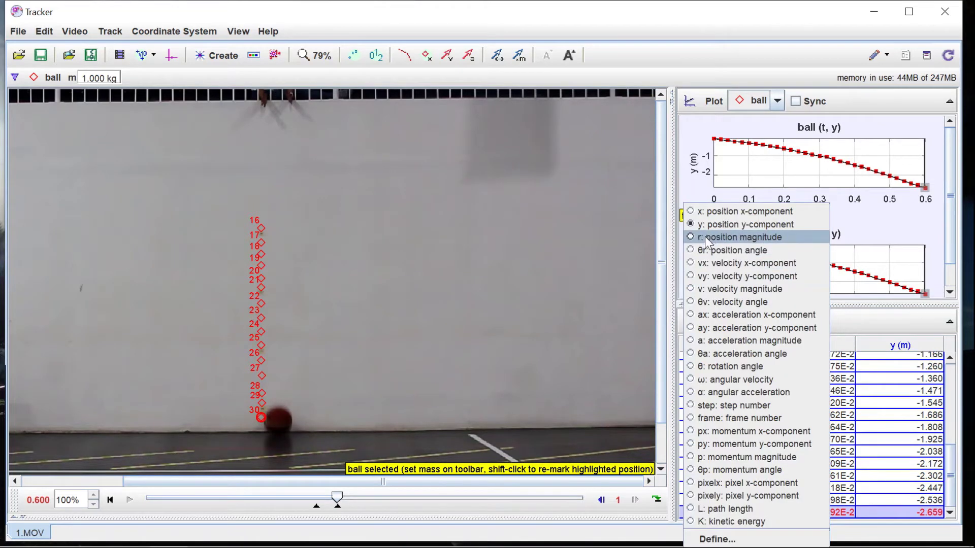
click(690, 327)
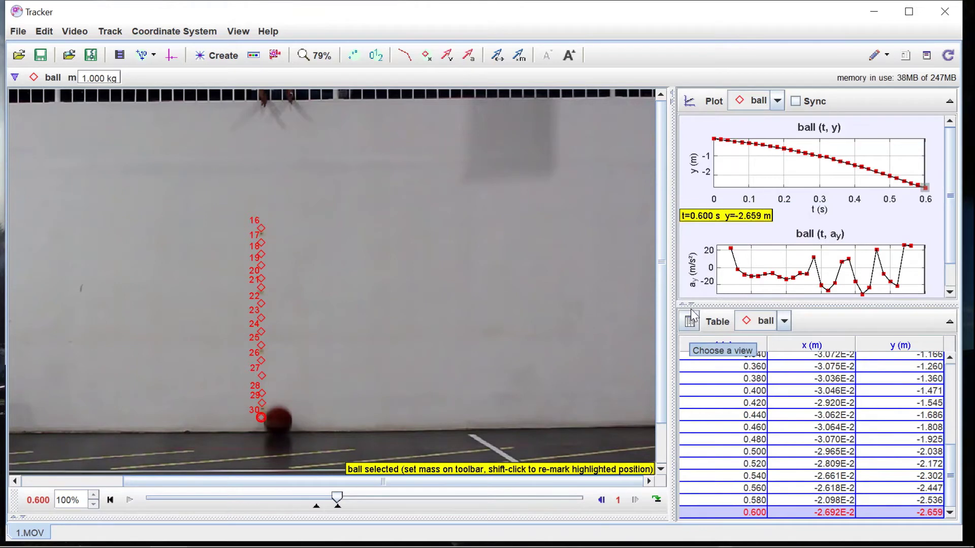
Replay the tracked clip from its first frame to its end
mouse_move(698, 292)
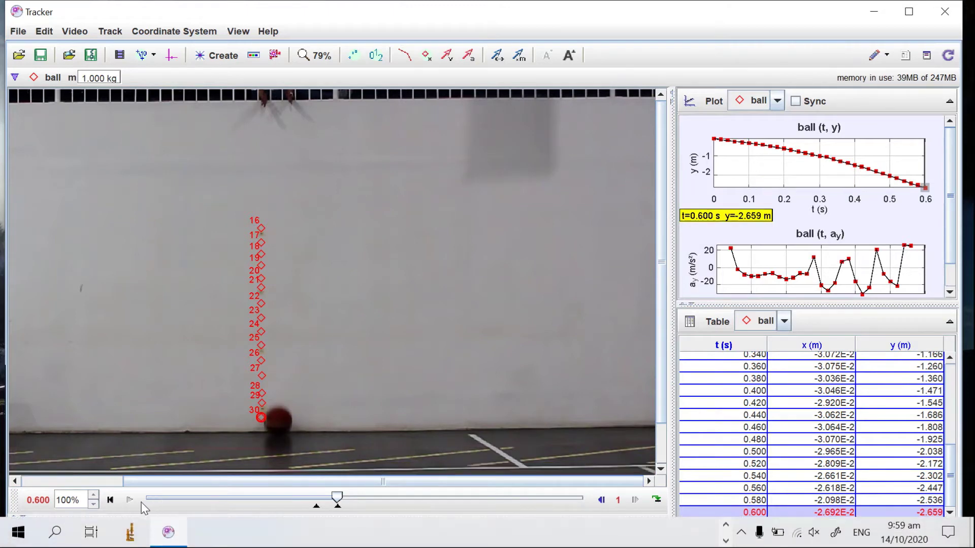
click(108, 501)
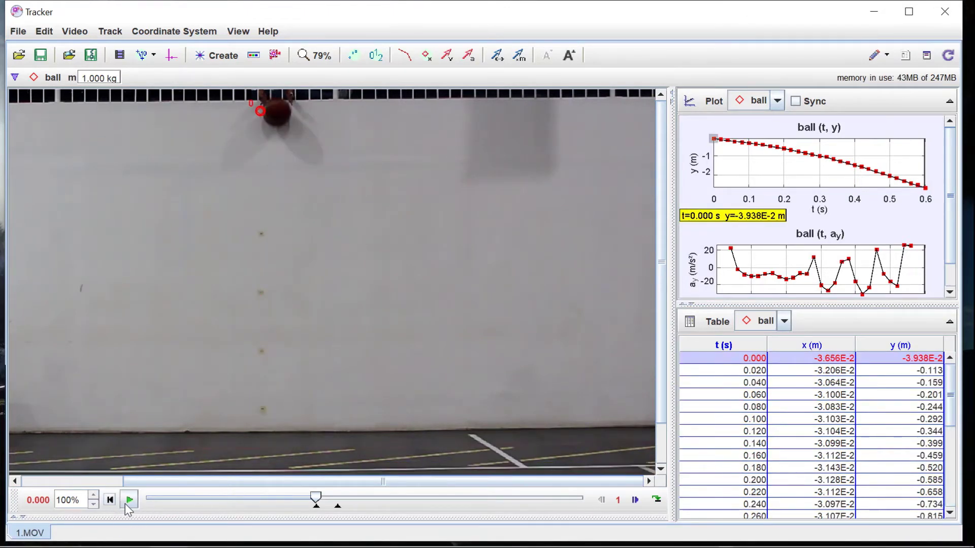
click(126, 503)
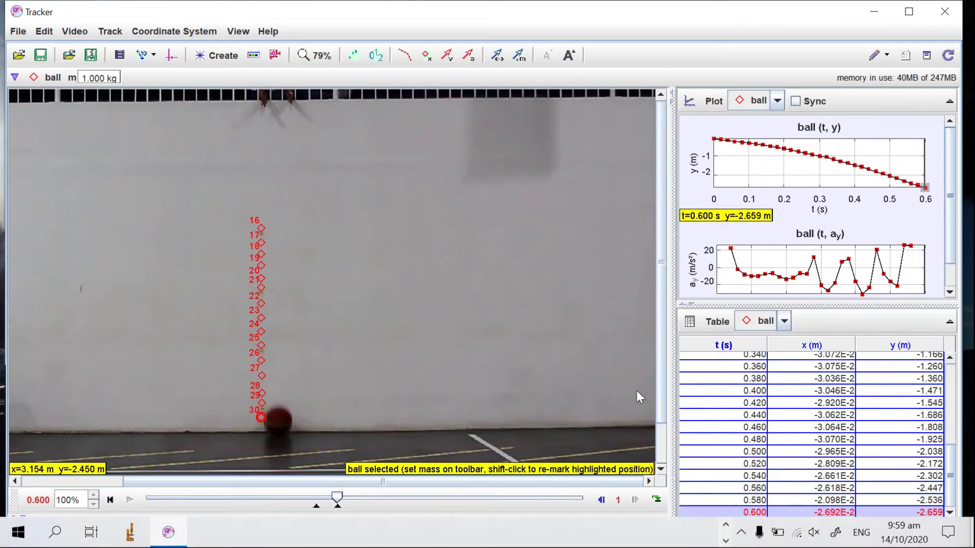
Open the ball's y-versus-t plot in the Data Tool for analysis
click(874, 170)
right_click(874, 172)
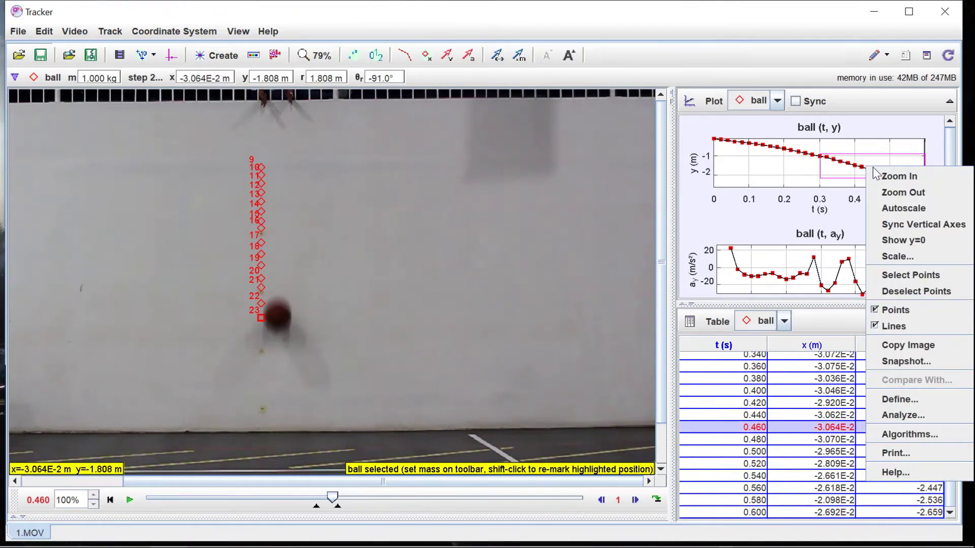
mouse_move(714, 141)
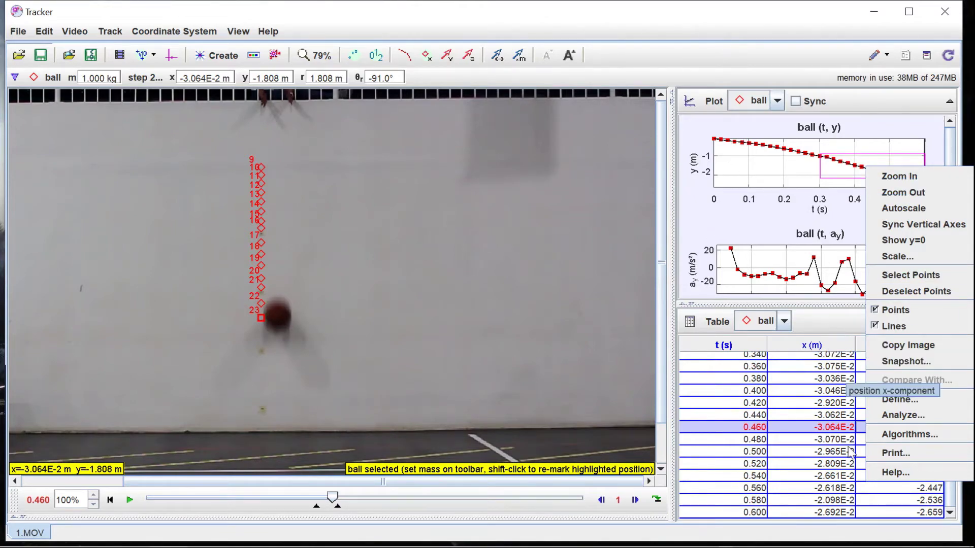
click(886, 415)
Enable curve fits for the ball's y-versus-t data and fit a Parabola to it
click(249, 117)
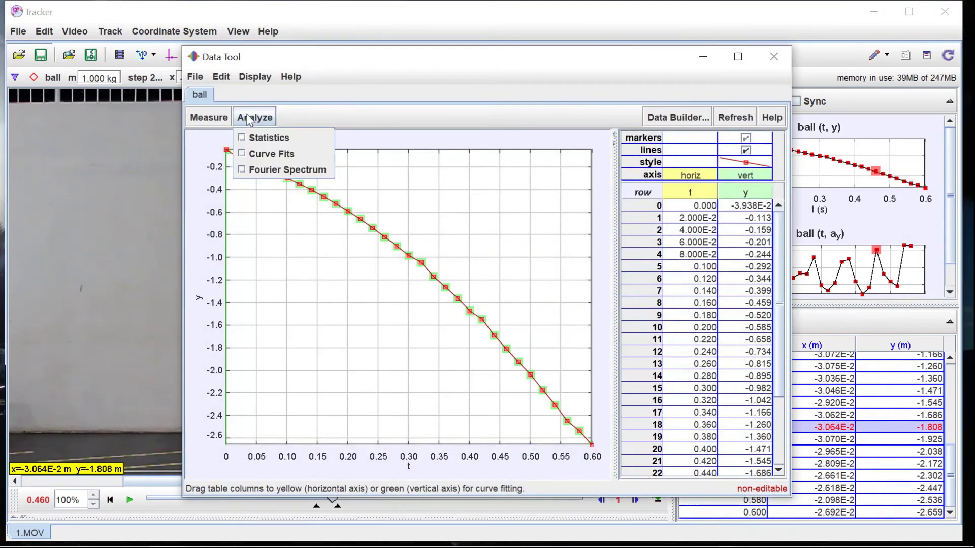
click(249, 155)
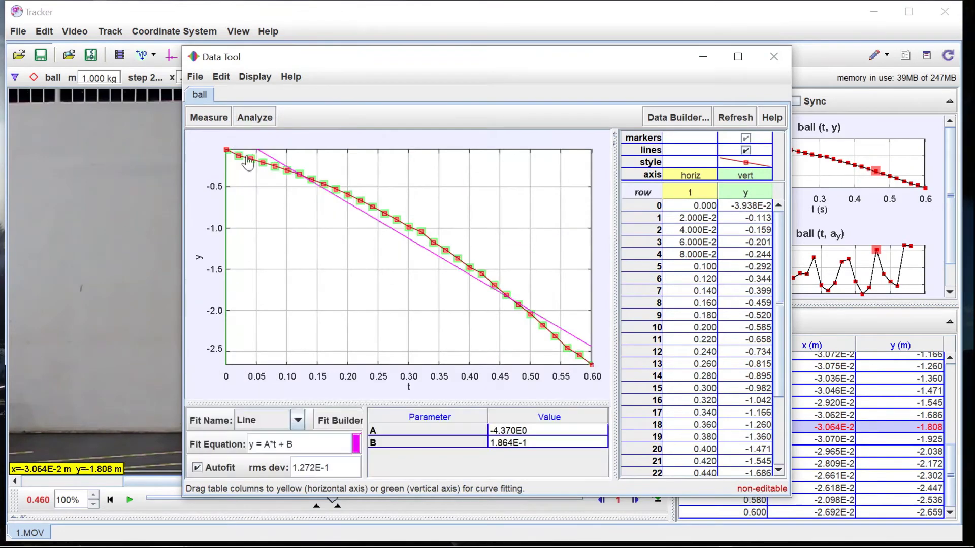
click(298, 420)
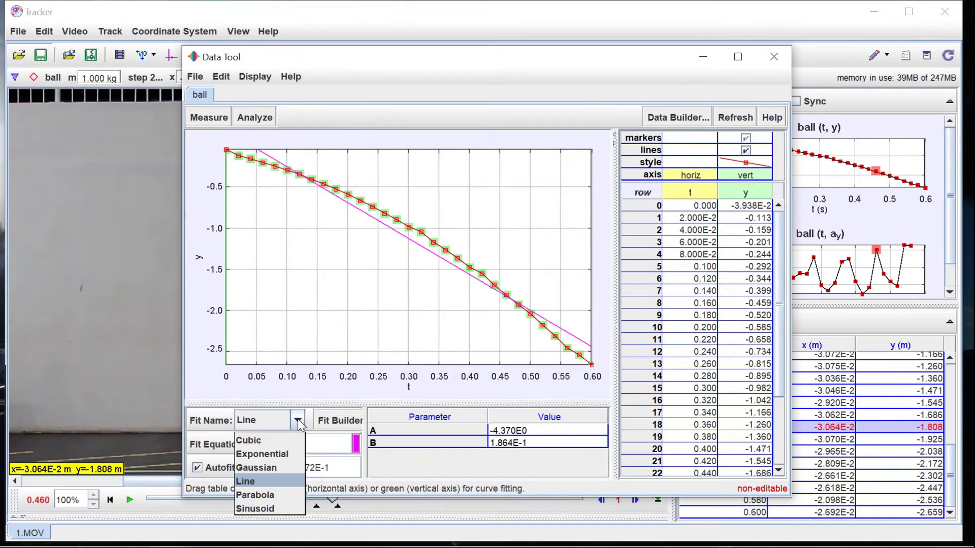
click(258, 496)
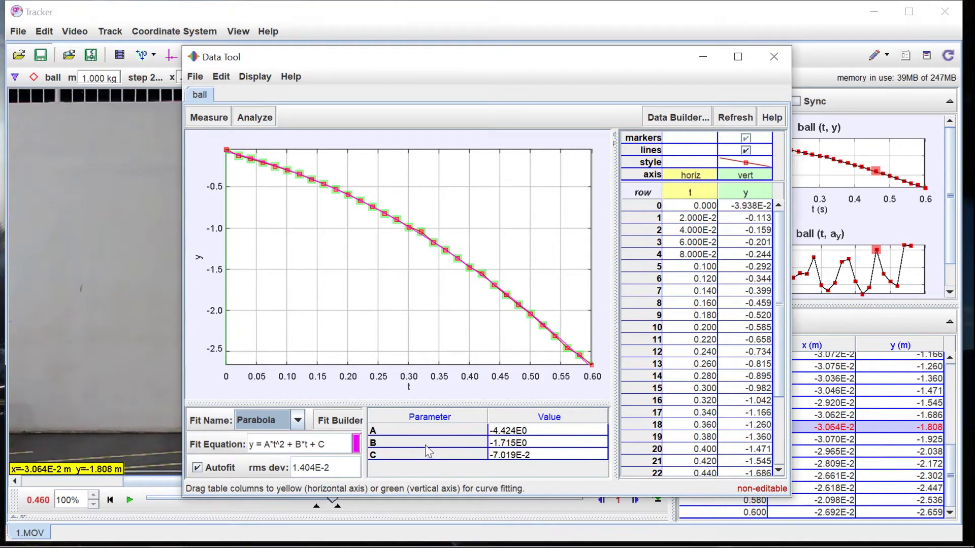
mouse_move(510, 439)
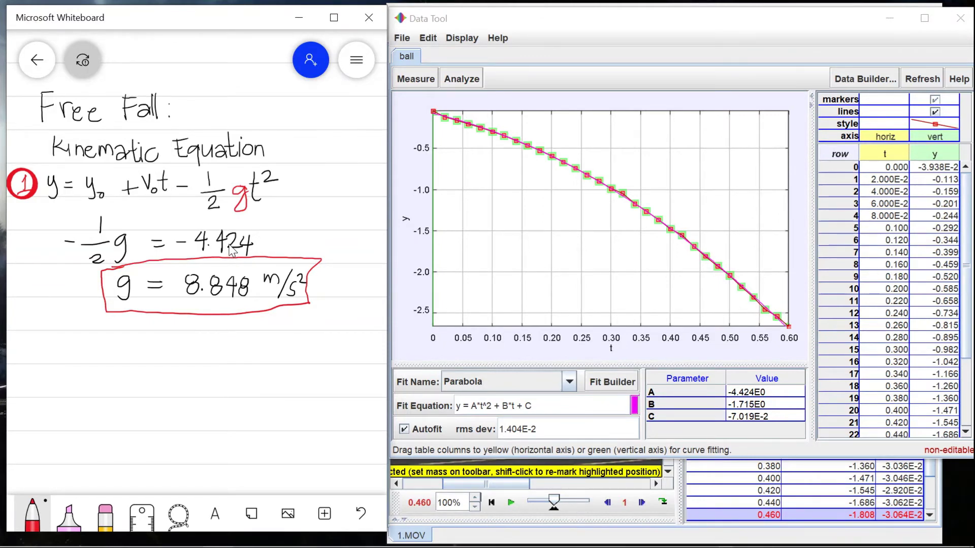
Write a red circled 2 below the boxed g result in Microsoft Whiteboard, and check Tracker's plots before returning to the Data Tool
mouse_move(17, 348)
mouse_down()
mouse_move(11, 359)
mouse_move(36, 349)
mouse_up()
click(593, 528)
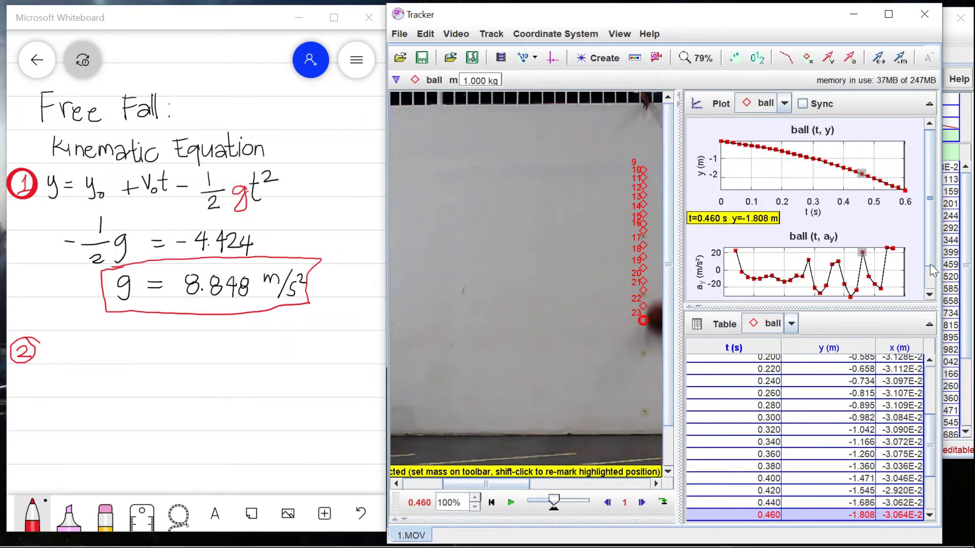
click(971, 272)
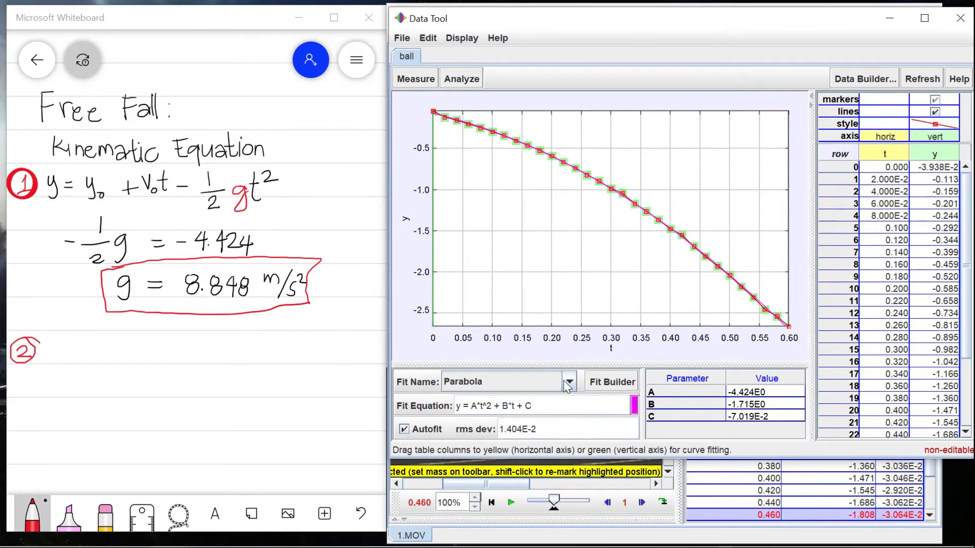
Switch to Microsoft Whiteboard and set the pen colour to black
key(alt+Tab)
click(32, 514)
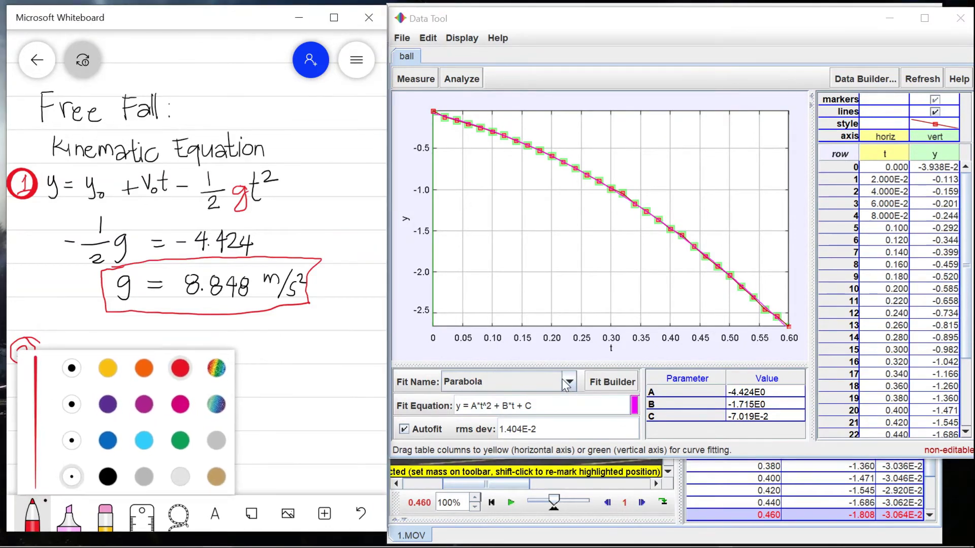
click(107, 477)
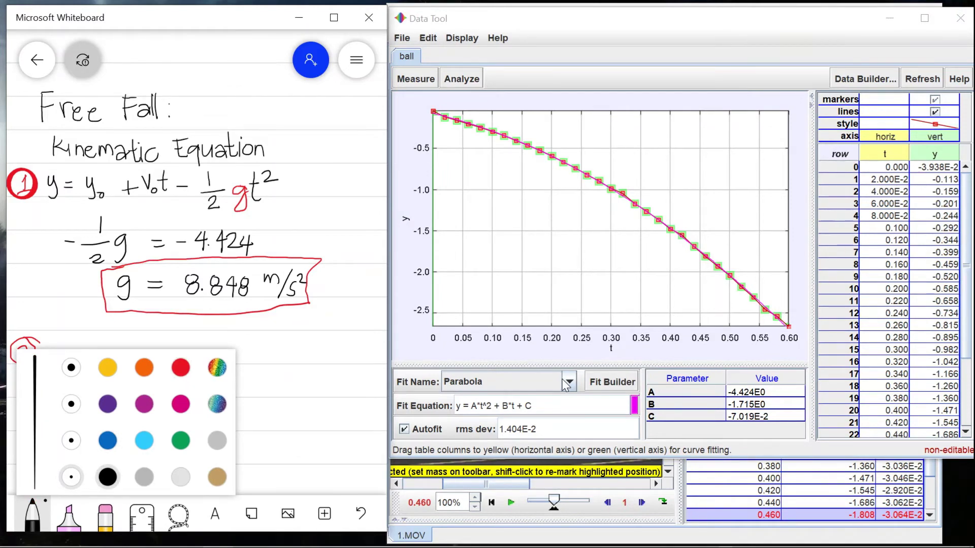
click(269, 362)
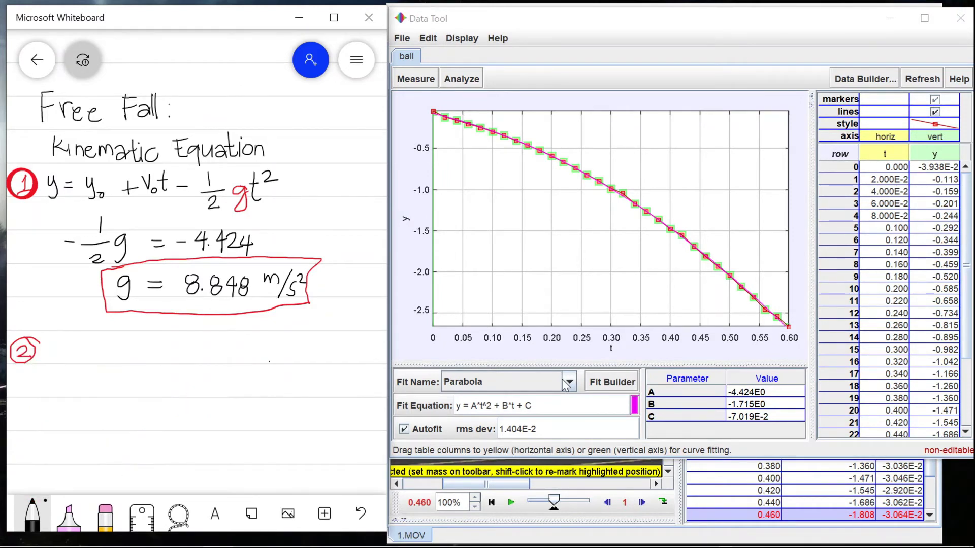
Write the equation y − y₀ = −½gt² beside the circled 2 on the whiteboard
drag(66, 348, 74, 359)
mouse_move(77, 347)
mouse_down()
mouse_move(77, 369)
mouse_move(102, 357)
mouse_up()
mouse_move(108, 347)
mouse_down()
mouse_move(103, 373)
mouse_move(111, 366)
mouse_up()
mouse_move(158, 354)
mouse_down()
mouse_move(194, 358)
mouse_move(187, 377)
mouse_move(203, 363)
mouse_move(197, 375)
mouse_up()
mouse_move(218, 342)
mouse_down()
mouse_move(215, 365)
mouse_move(239, 346)
mouse_up()
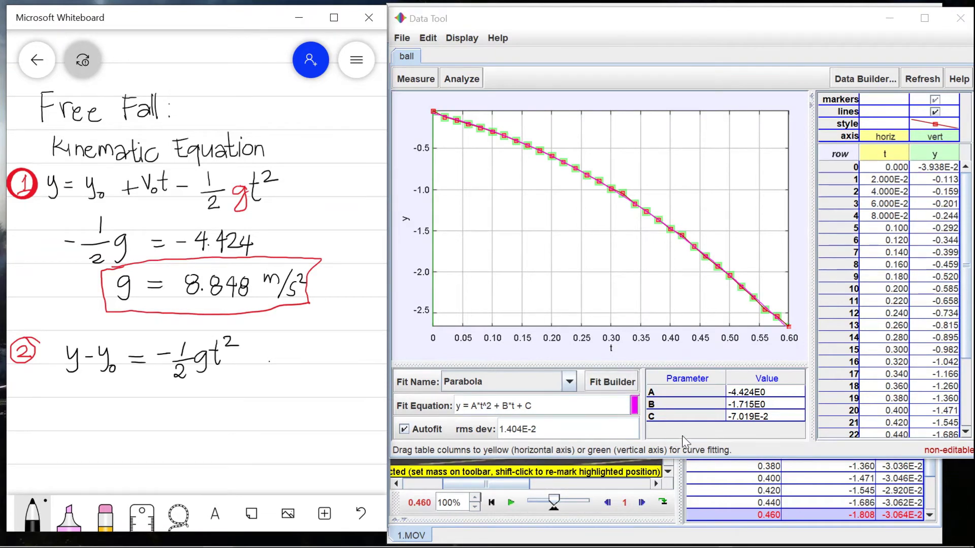
Switch to Tracker and copy the ball's t and y cells at 0.020 s from the data table at full precision
click(790, 472)
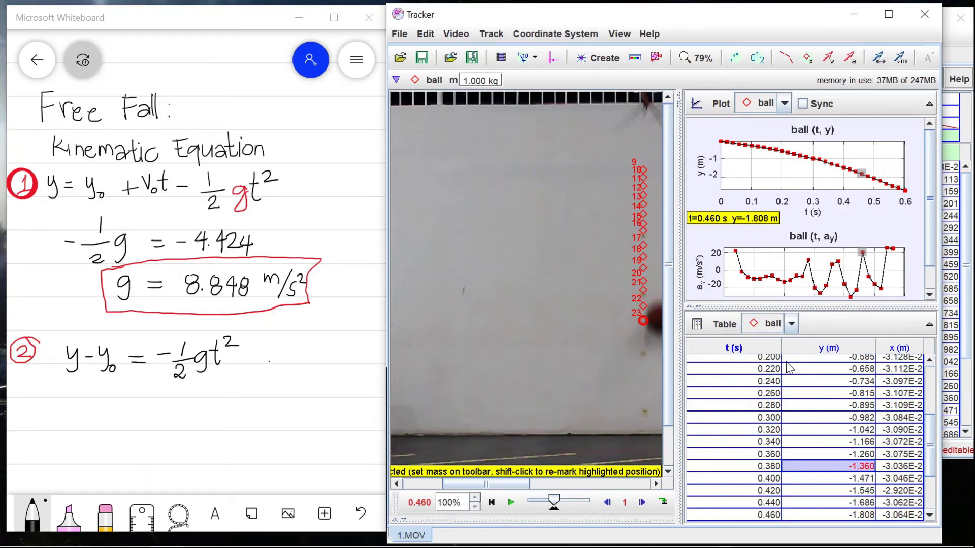
scroll(893, 396, up, 2)
scroll(913, 413, up, 2)
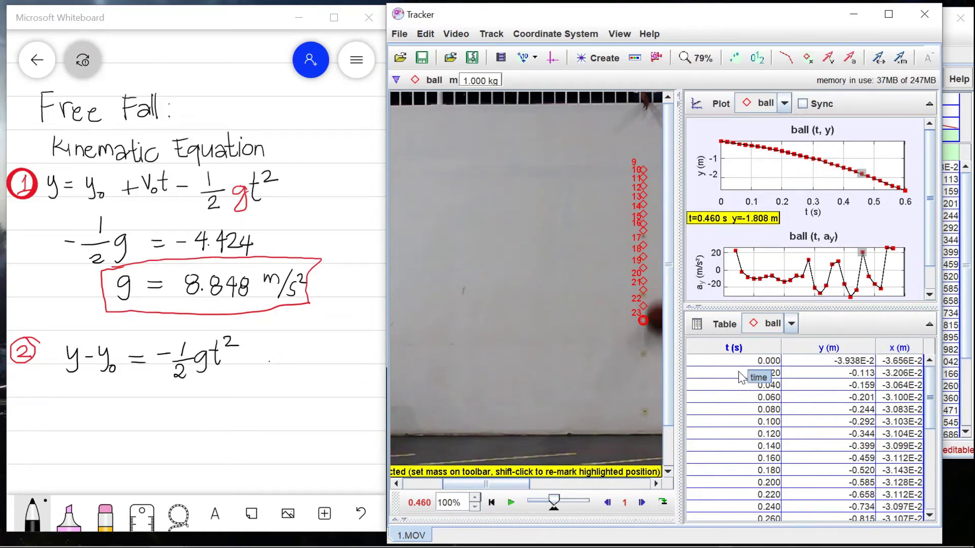
drag(741, 377, 804, 378)
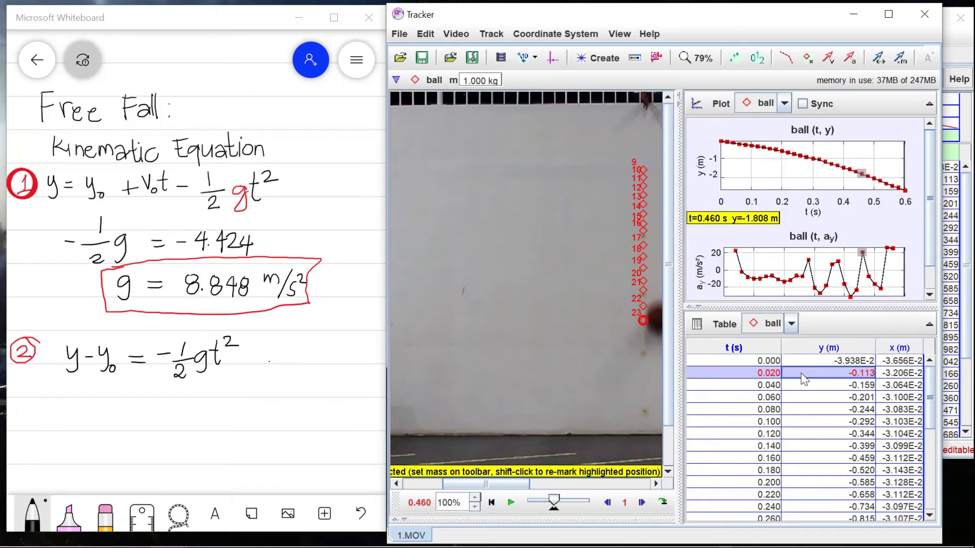
right_click(804, 378)
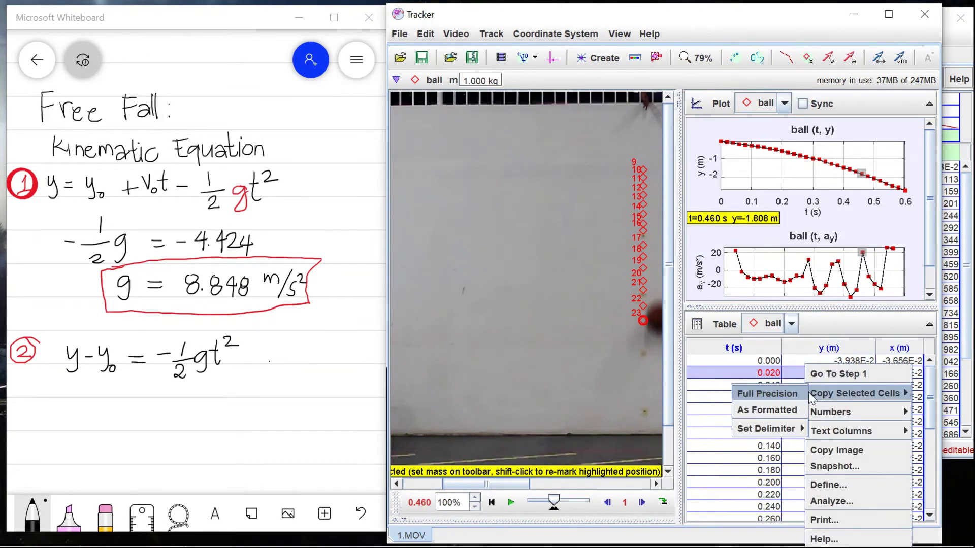
click(788, 394)
Switch to Excel and paste the copied ball data at cell B1
key(alt+Tab)
right_click(287, 217)
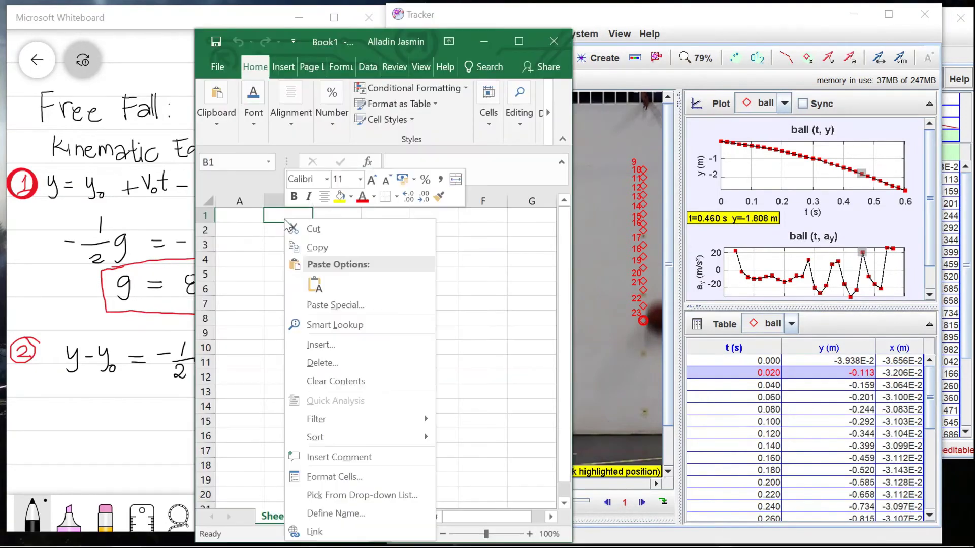
click(315, 286)
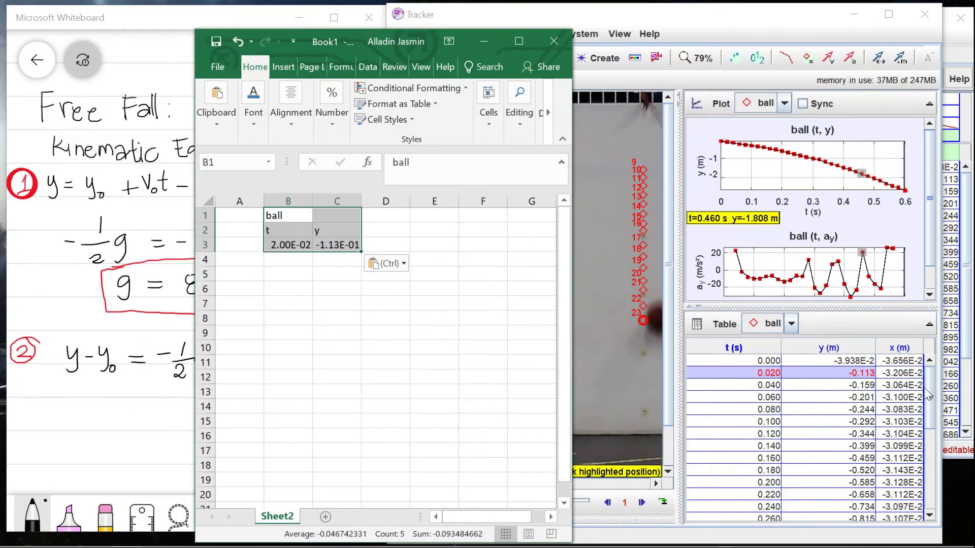
Copy the ball's t, y and x cells at 0.600 s from Tracker's data table at full precision
drag(932, 398, 914, 500)
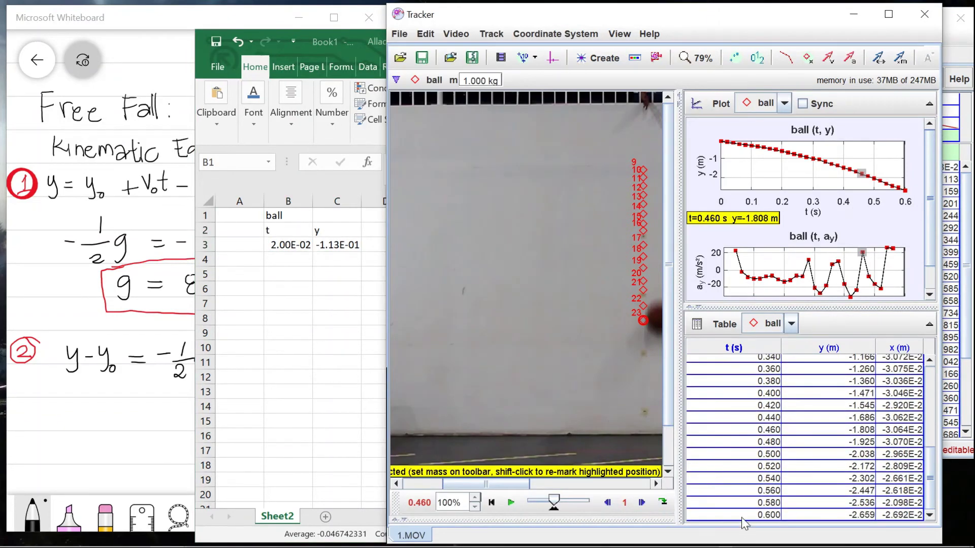
drag(773, 505, 877, 514)
click(883, 518)
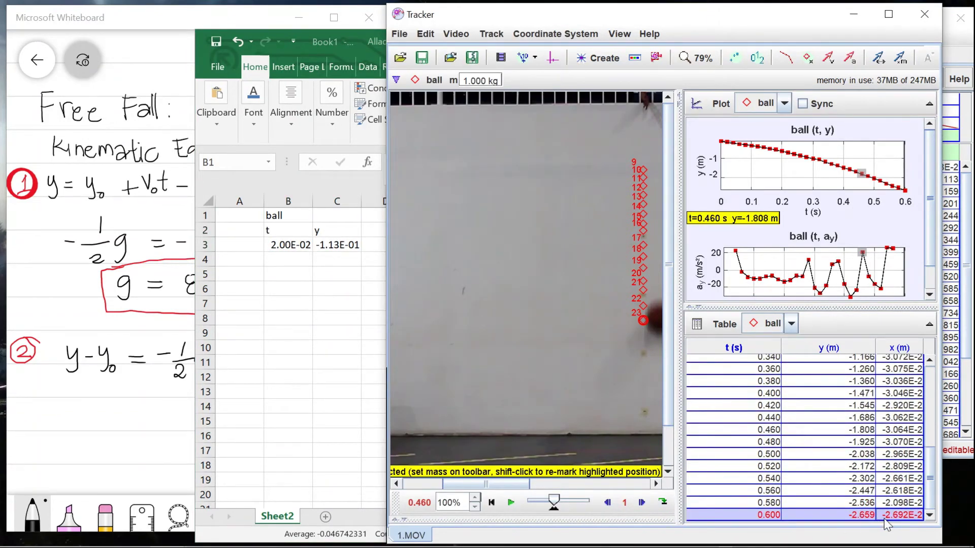
right_click(884, 519)
mouse_move(914, 393)
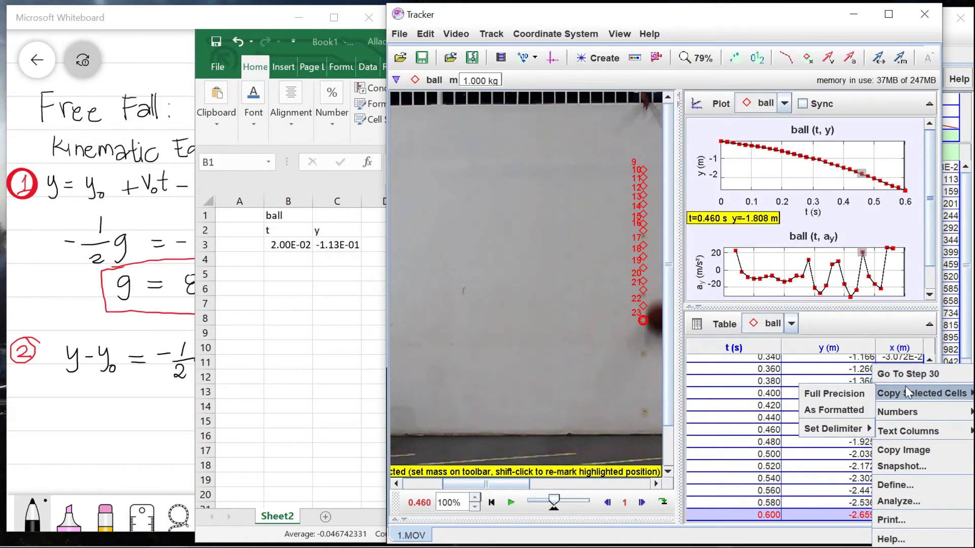
click(842, 395)
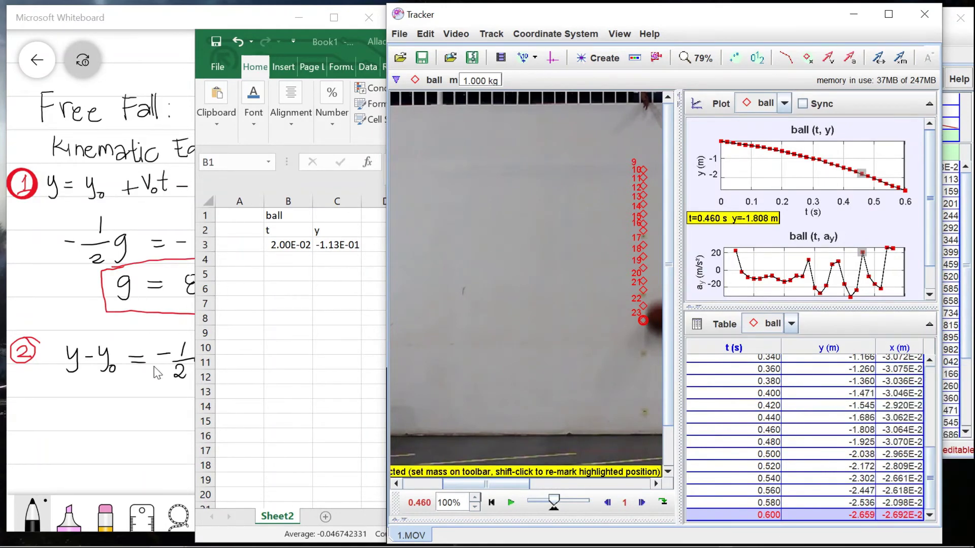
Paste the copied 0.600 s data at cell B4 in Excel and widen column C to fit its values
click(280, 265)
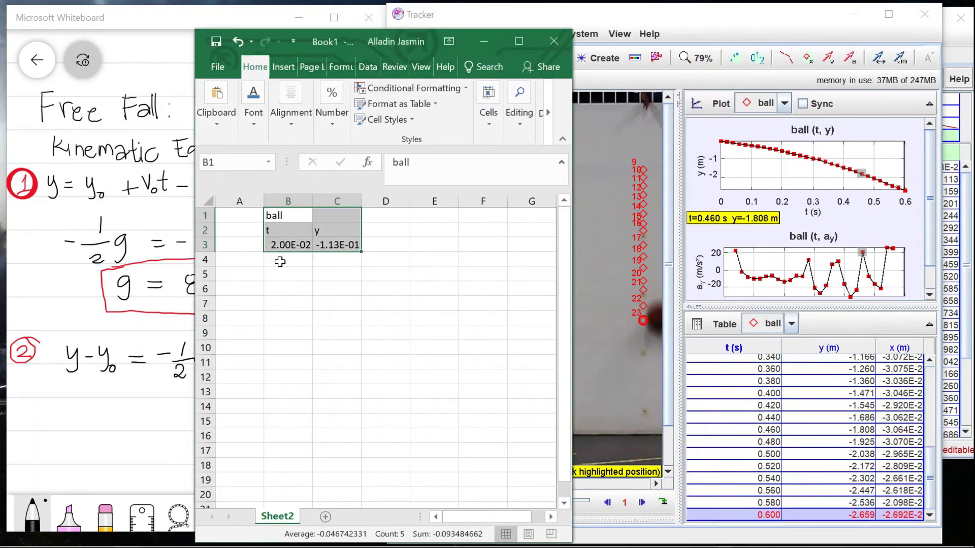
click(279, 261)
right_click(278, 261)
click(311, 289)
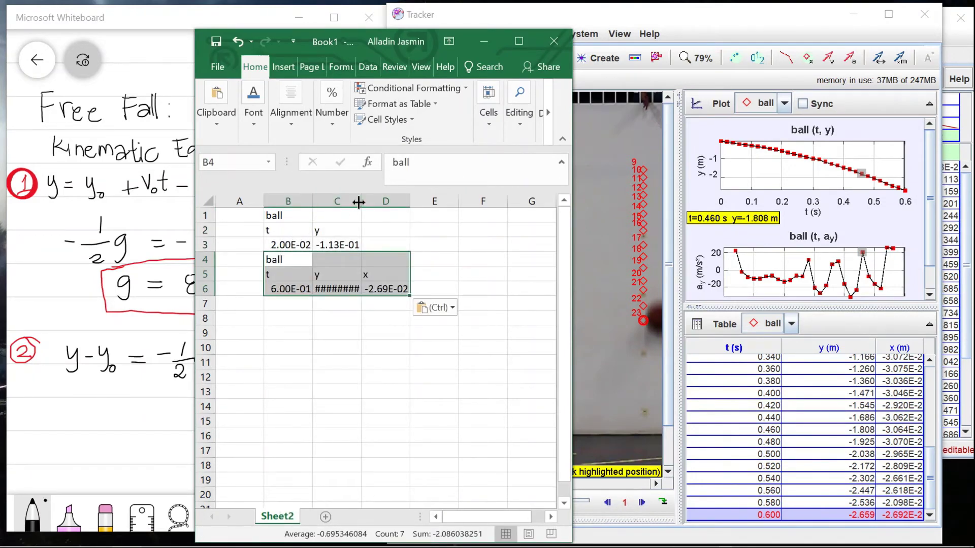
drag(360, 201, 377, 204)
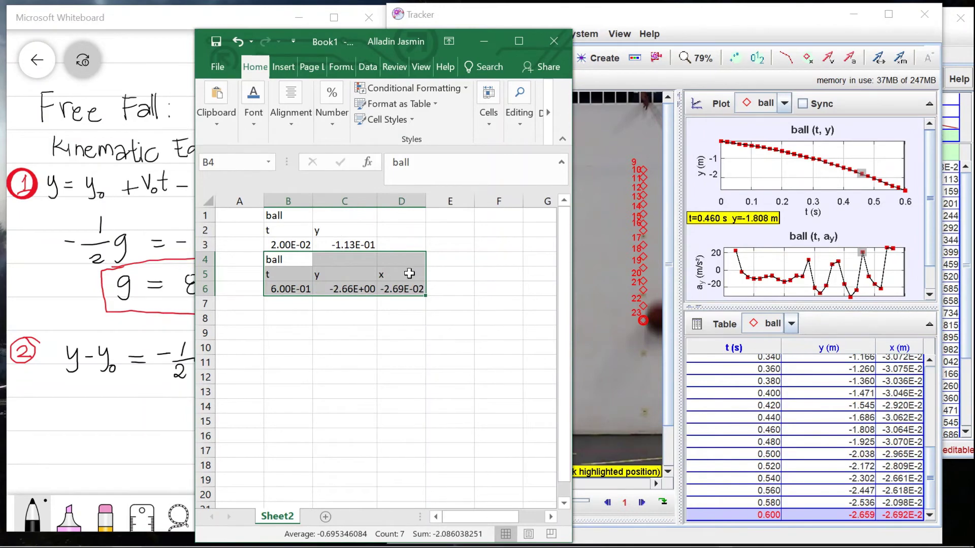
Delete column D containing the unneeded x data
drag(404, 274, 404, 292)
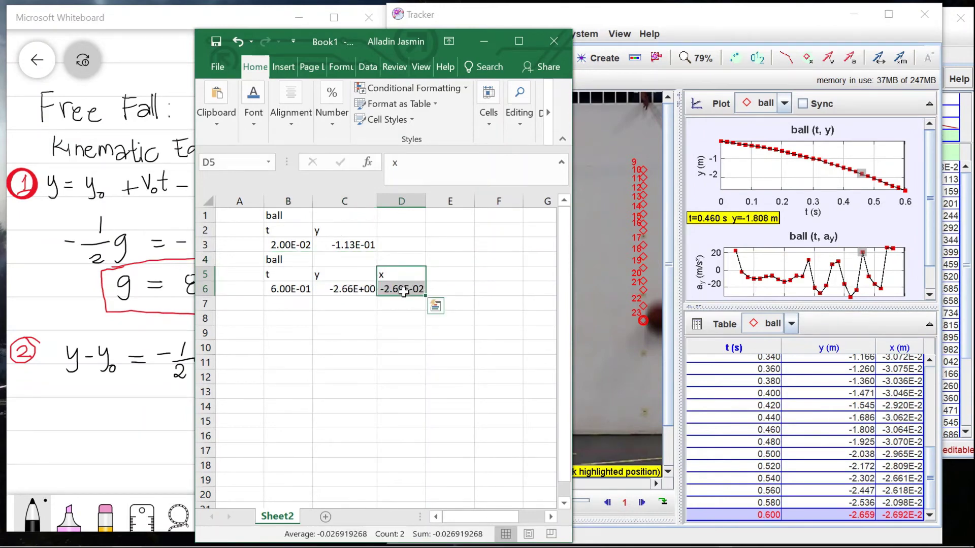
right_click(407, 202)
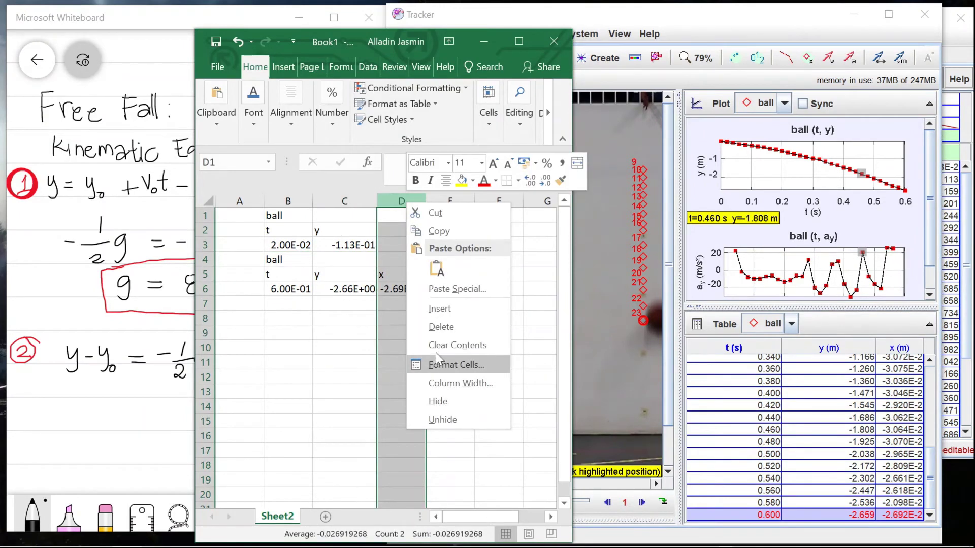
click(442, 327)
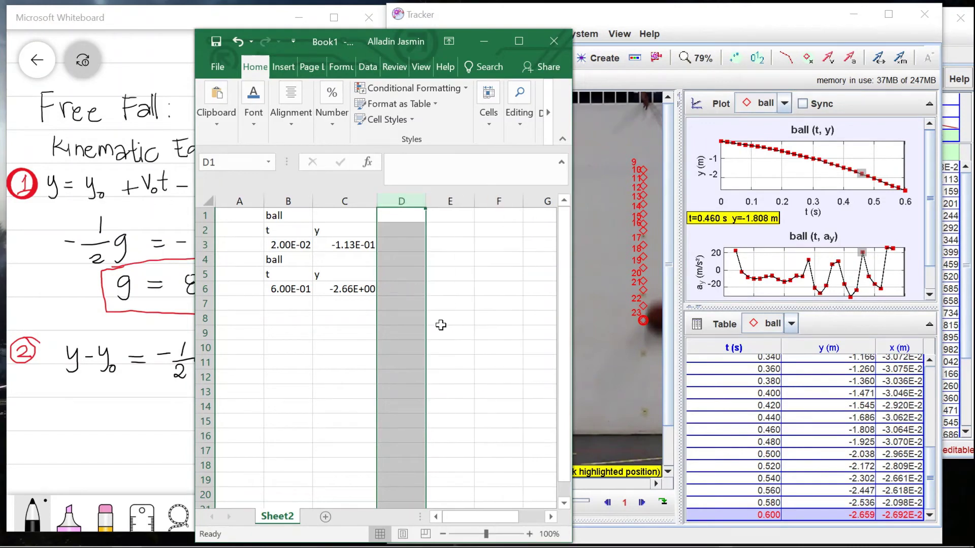
Hide the repeated header rows 4 and 5 and the "ball" title row 1
click(205, 261)
drag(205, 262, 198, 274)
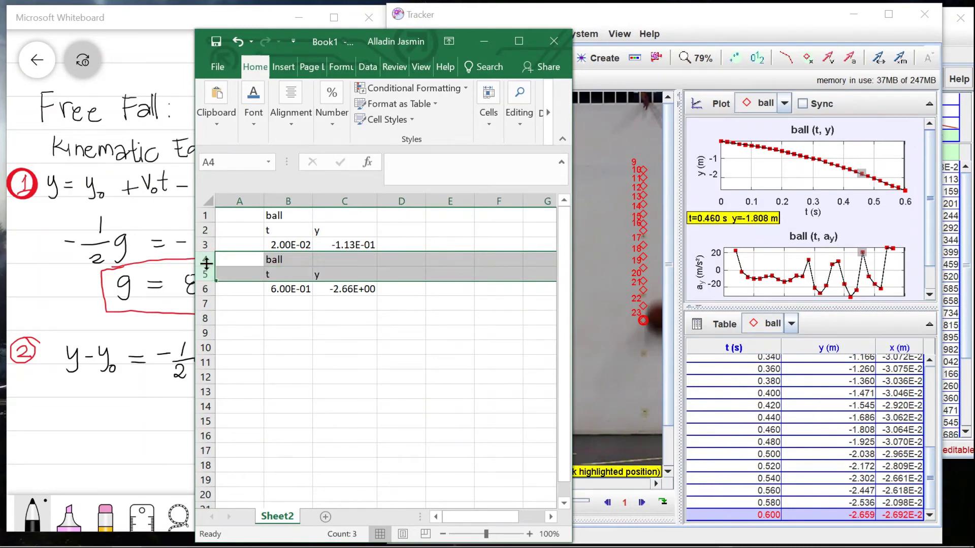
right_click(205, 263)
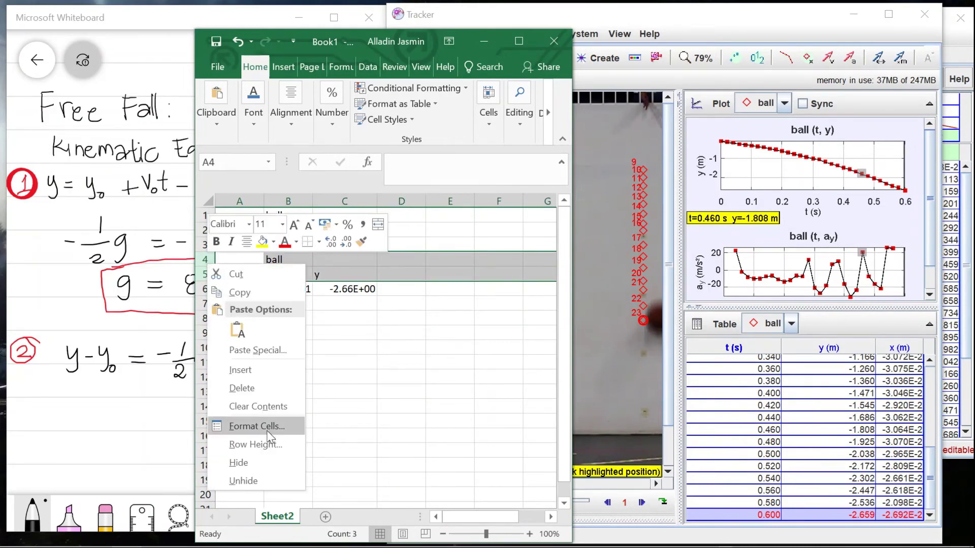
click(249, 466)
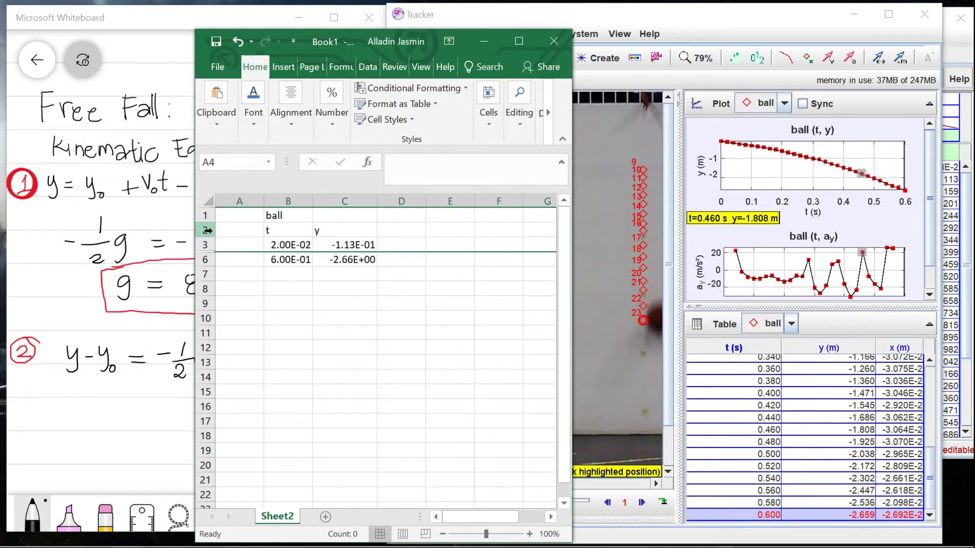
right_click(212, 231)
key(Escape)
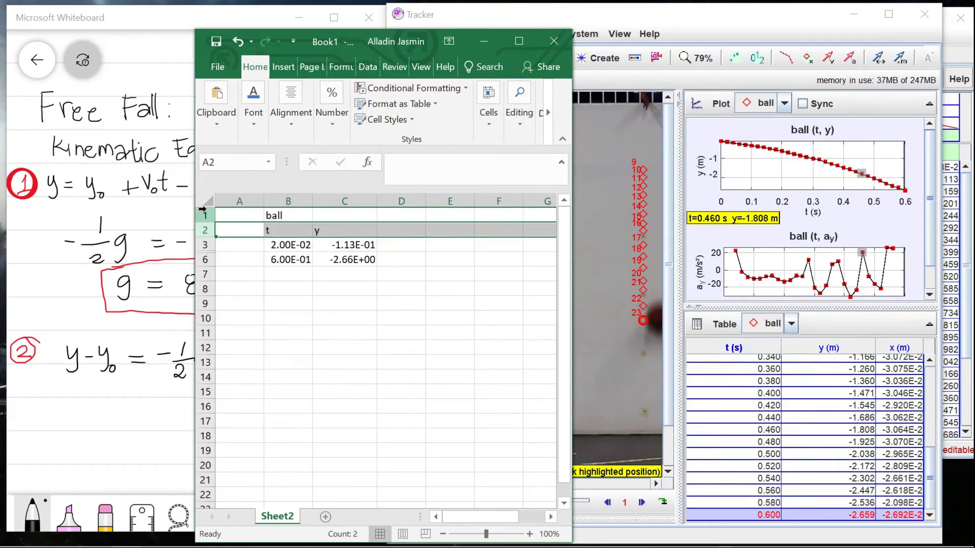
right_click(205, 214)
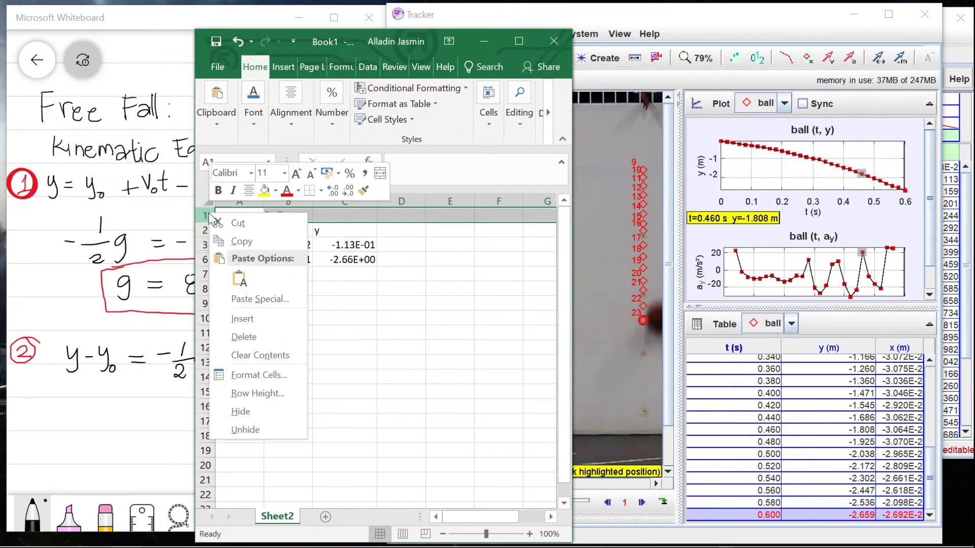
click(239, 412)
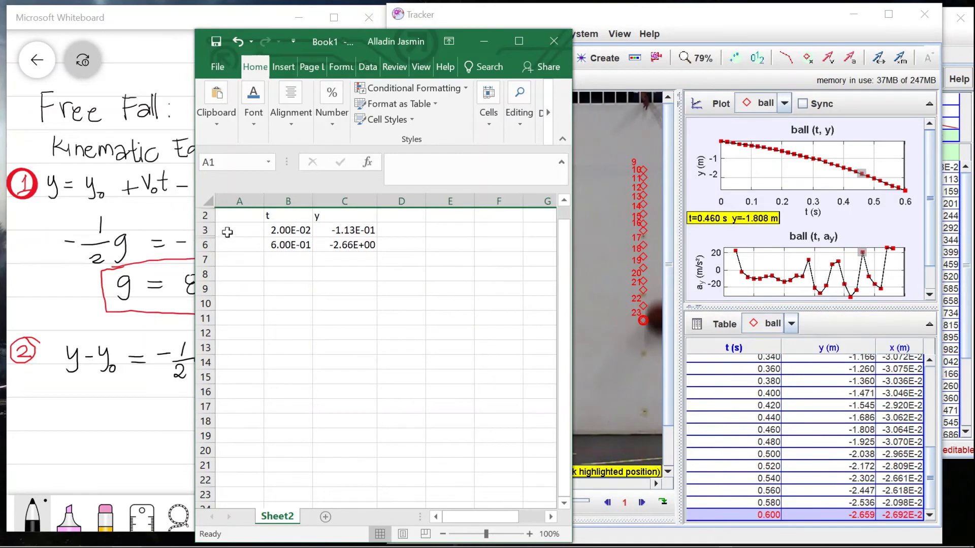
Number the two data rows by entering 1 in A3 and 2 in A6
click(226, 232)
text(1)
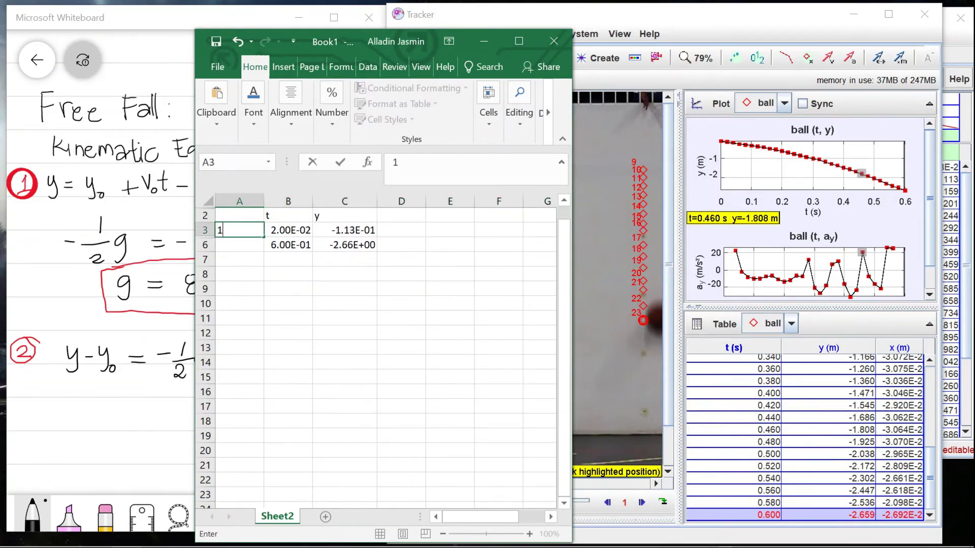
click(239, 246)
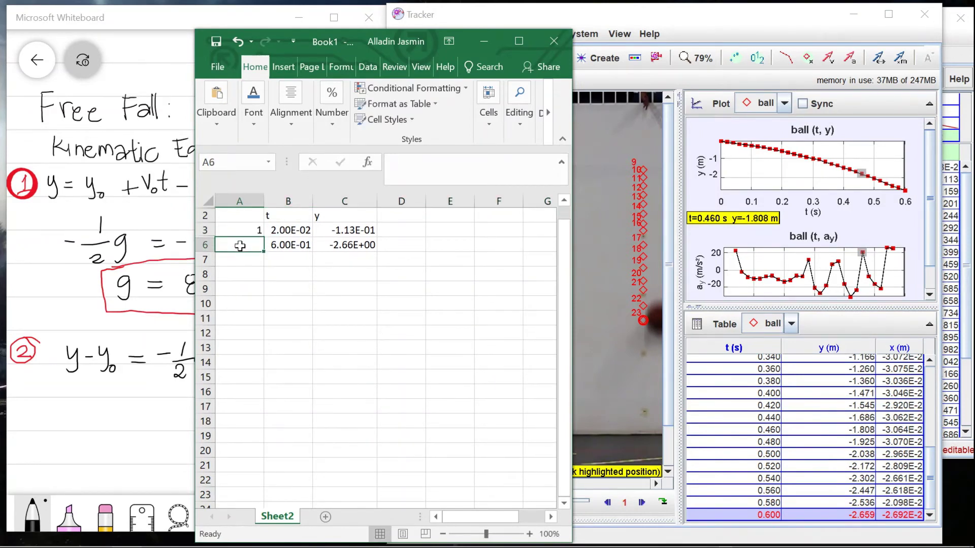
text(2)
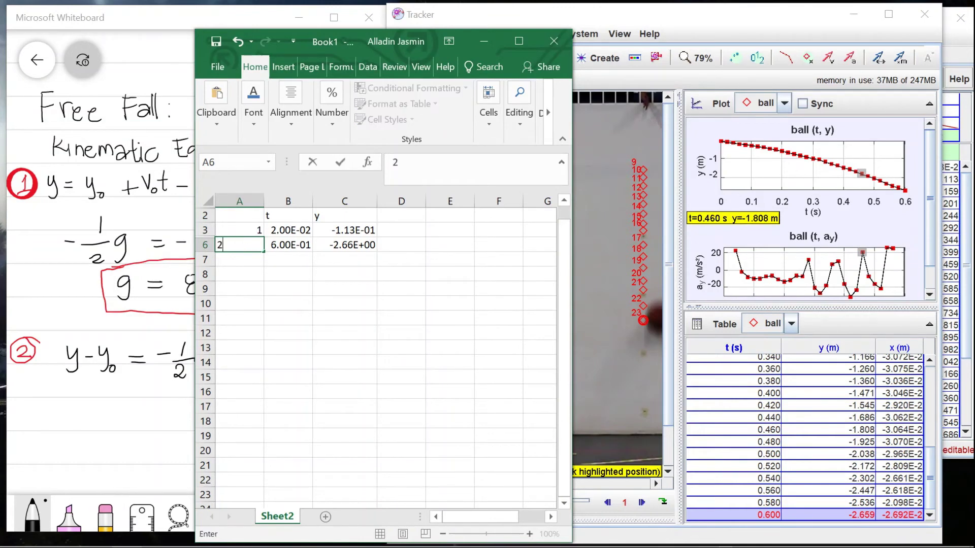
click(266, 256)
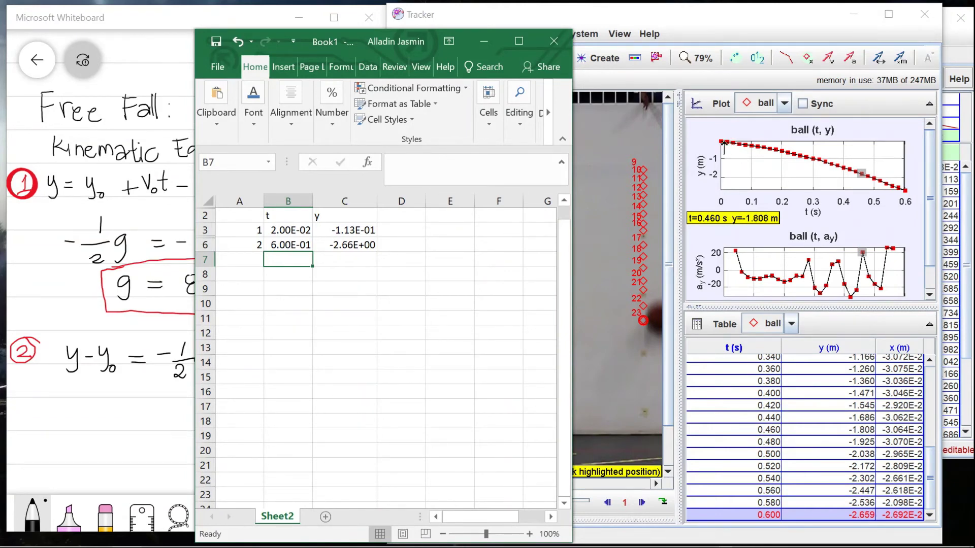
click(905, 201)
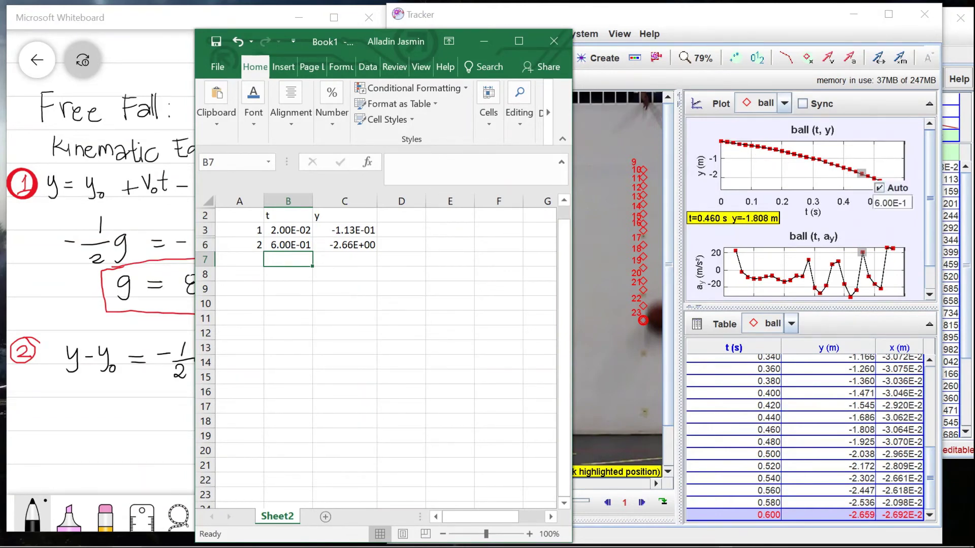
key(Return)
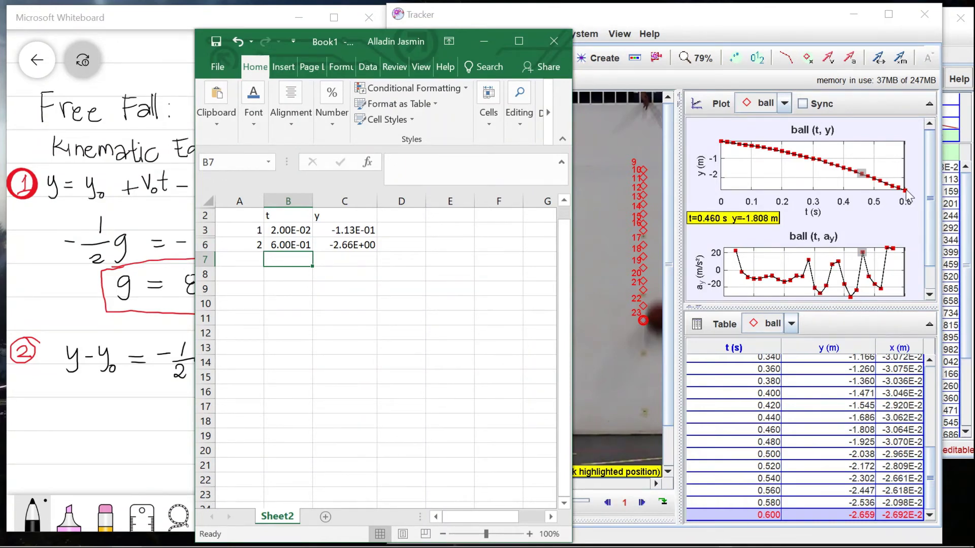
Label cell A7 "delta" and calculate the time difference in B7 with the formula =B6-B3
click(250, 264)
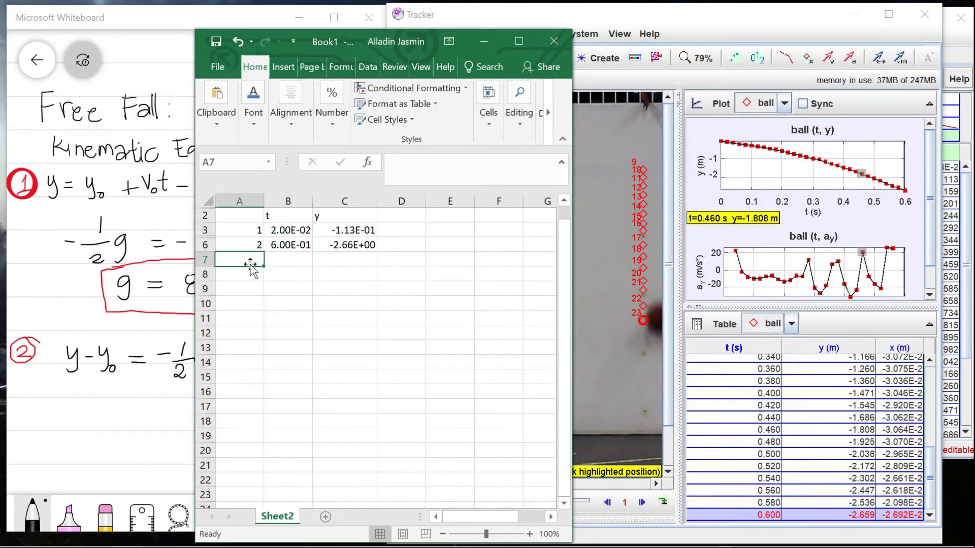
text(delta)
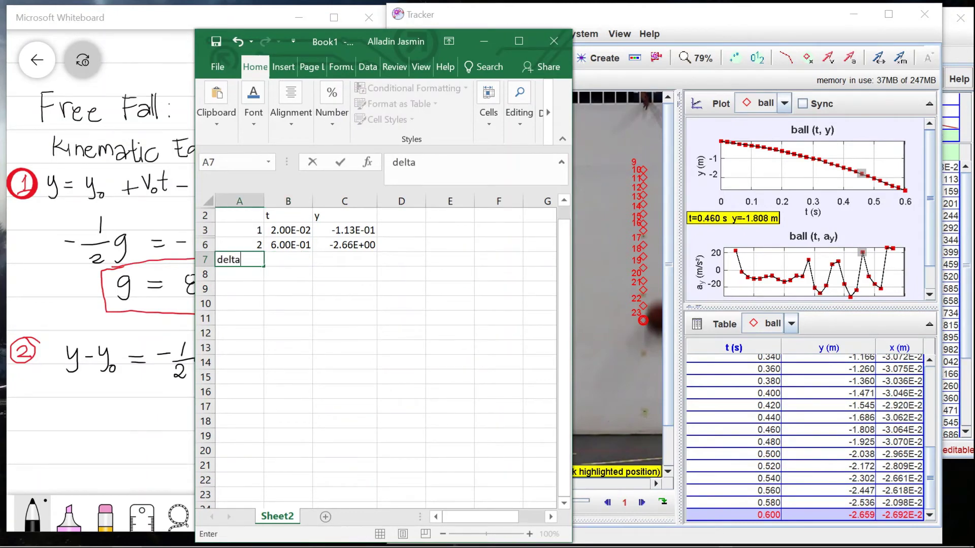
click(274, 259)
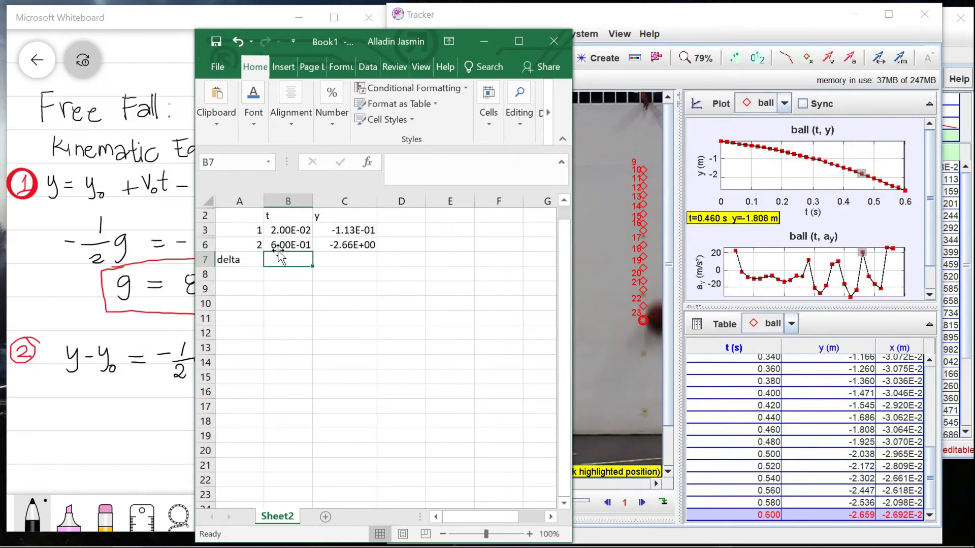
text(=)
click(284, 244)
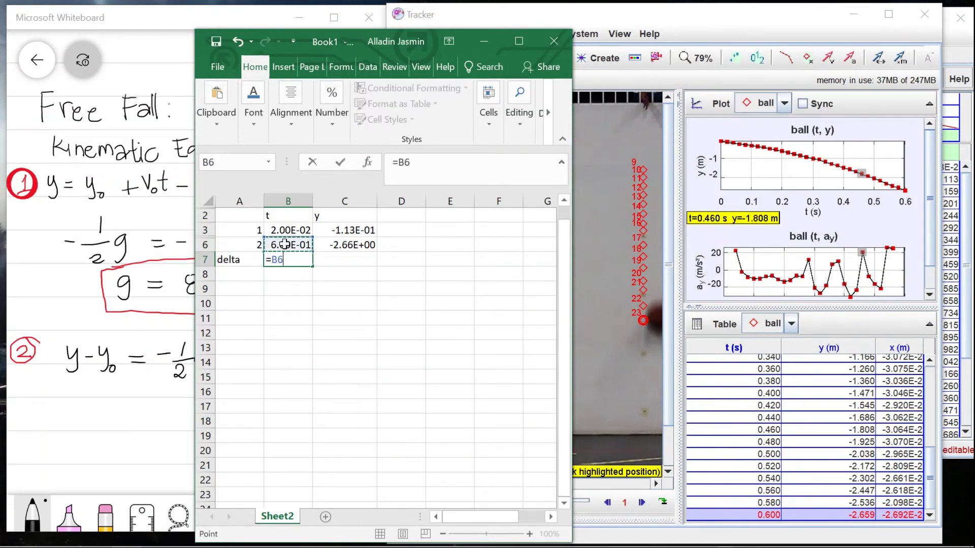
text(-)
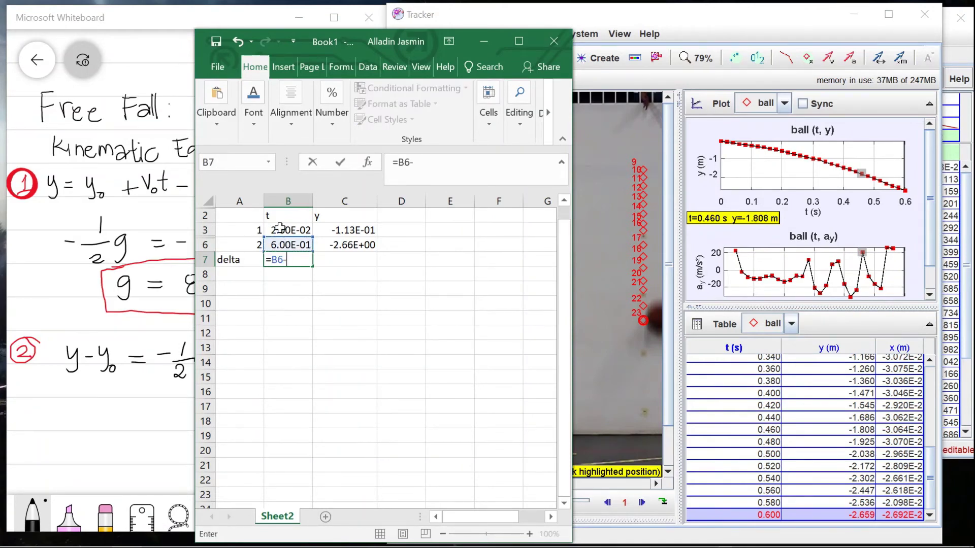
click(280, 228)
key(Return)
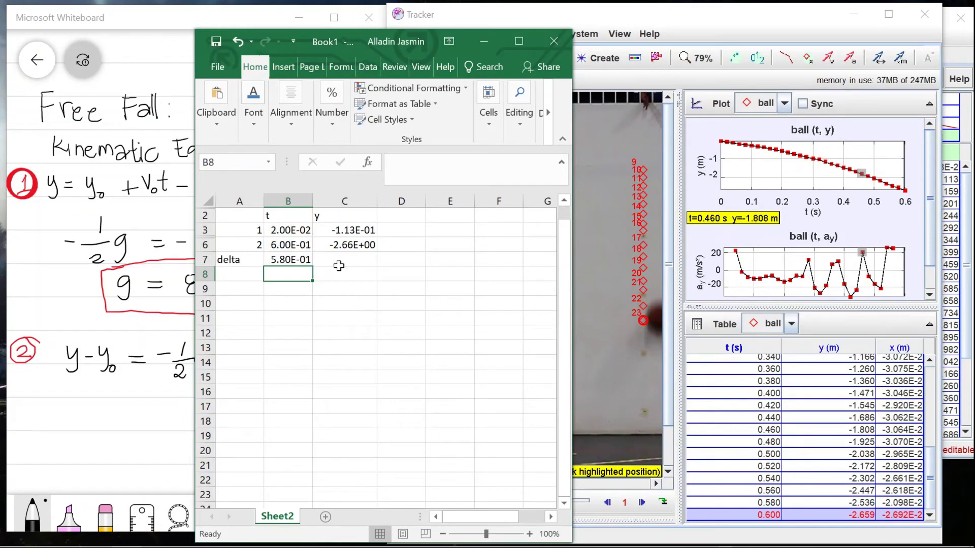
Calculate the displacement difference in C7 with the formula =C6-C3
click(343, 262)
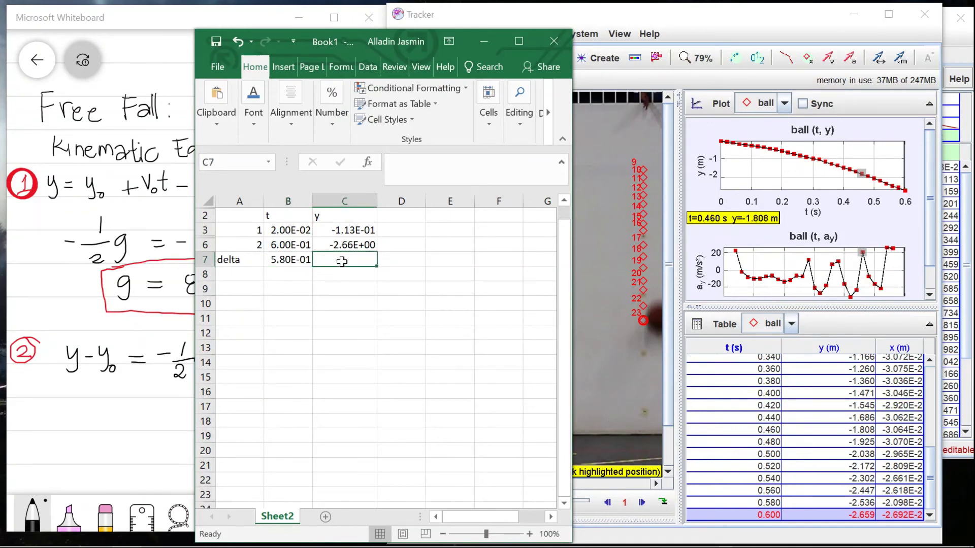
text(=)
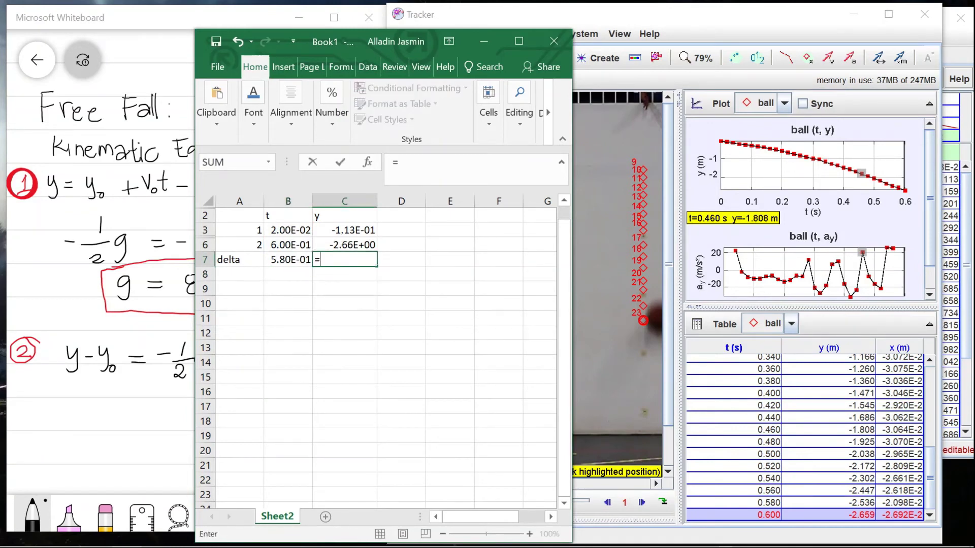
click(350, 244)
text(-)
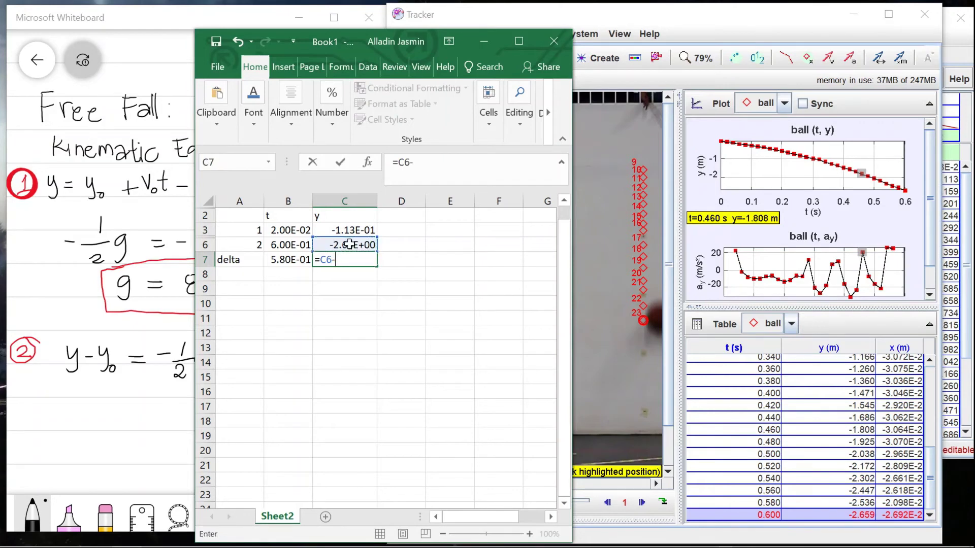
click(339, 229)
key(Return)
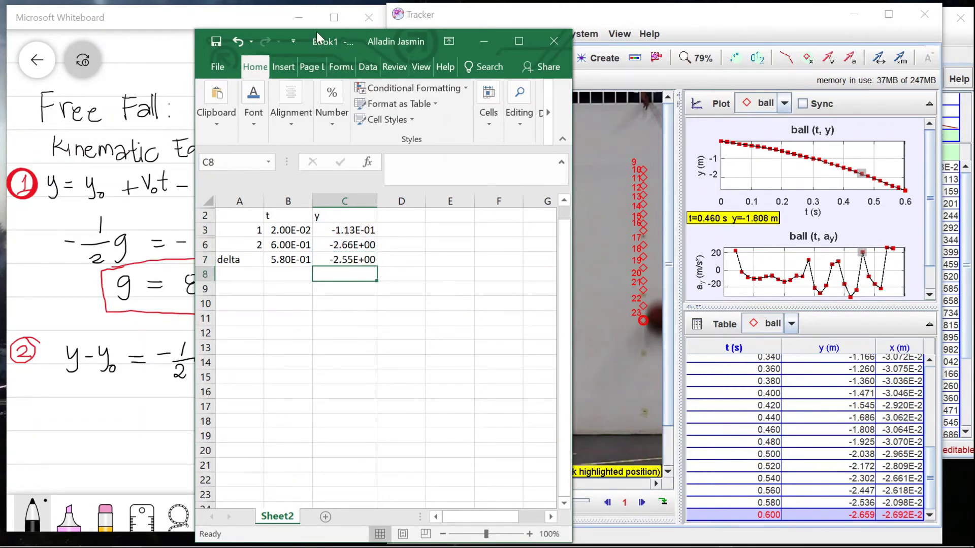
Switch to Microsoft Whiteboard and handwrite the rearranged equation g = -2(y-y₀)/t² under equation 2
drag(316, 32, 486, 5)
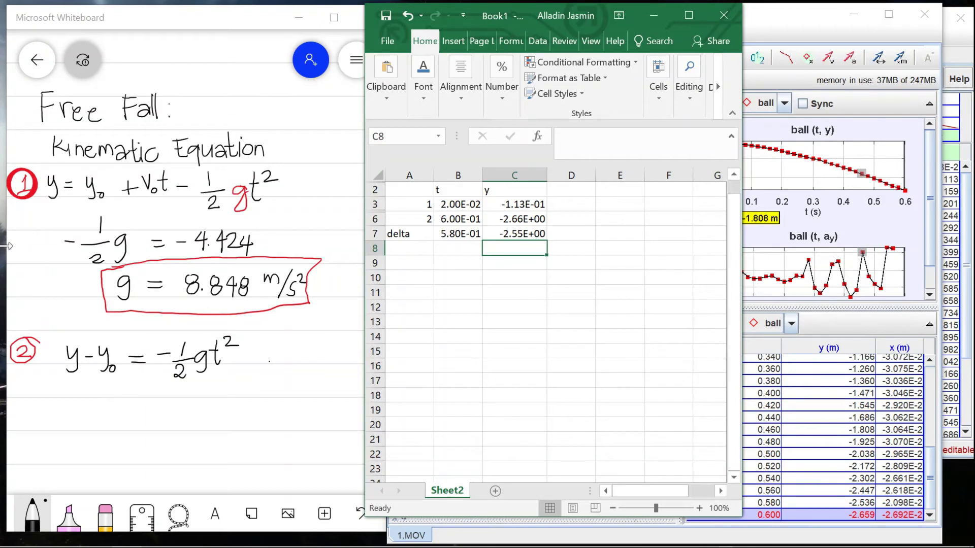
click(111, 399)
mouse_move(111, 399)
mouse_down()
mouse_move(104, 403)
mouse_move(145, 408)
mouse_up()
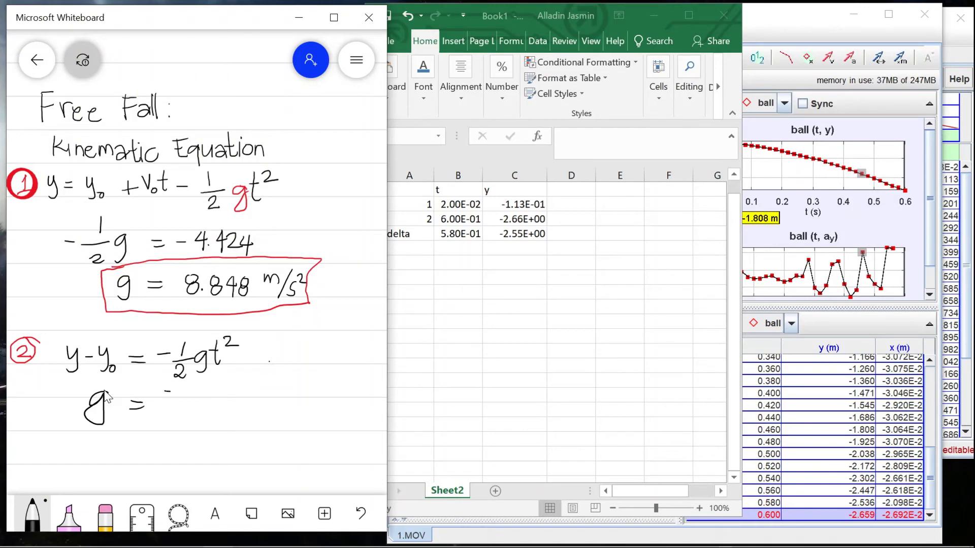
mouse_move(180, 390)
mouse_down()
mouse_move(193, 389)
mouse_move(205, 413)
mouse_move(222, 389)
mouse_move(215, 412)
mouse_up()
mouse_move(228, 399)
mouse_down()
mouse_move(246, 391)
mouse_move(238, 411)
mouse_up()
drag(250, 401, 260, 414)
mouse_move(178, 418)
mouse_down()
mouse_move(259, 417)
mouse_move(213, 446)
mouse_move(232, 433)
mouse_up()
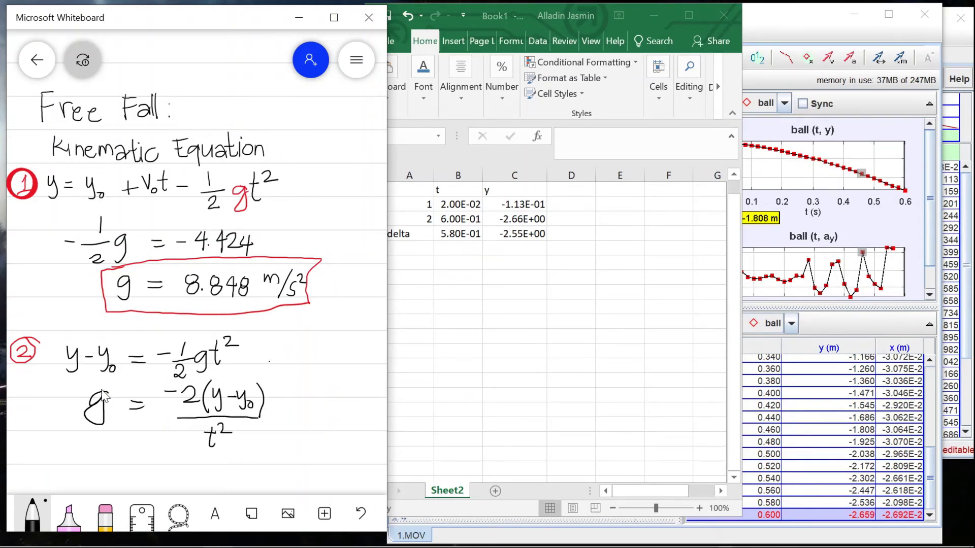
Switch back to the Excel sheet and enter the column heading "acc" in D2
click(590, 190)
click(582, 187)
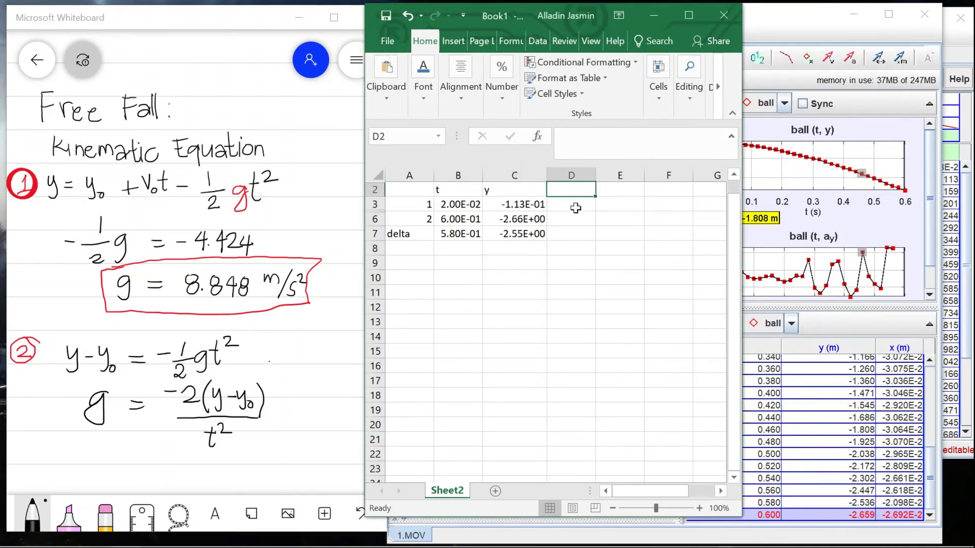
text(acc)
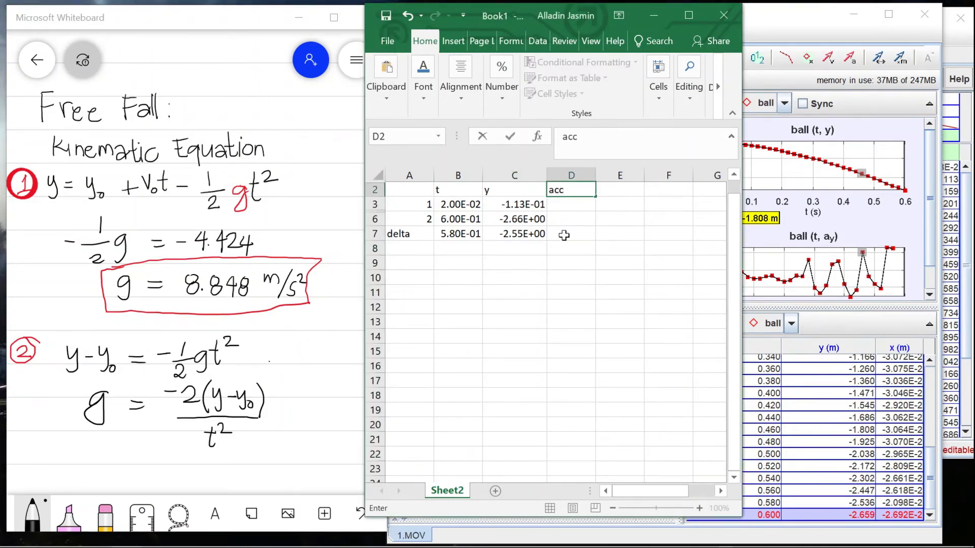
Calculate the acceleration in D7 with the formula =-2*(C7)/(B7*B7), accepting Excel's correction of the missing multiplication sign
click(564, 235)
text(=)
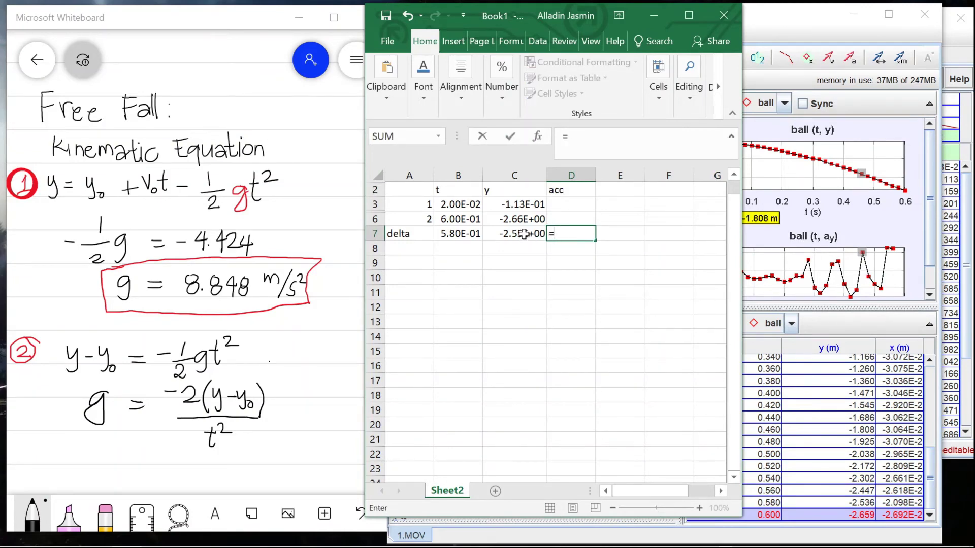
text(-2()
click(520, 232)
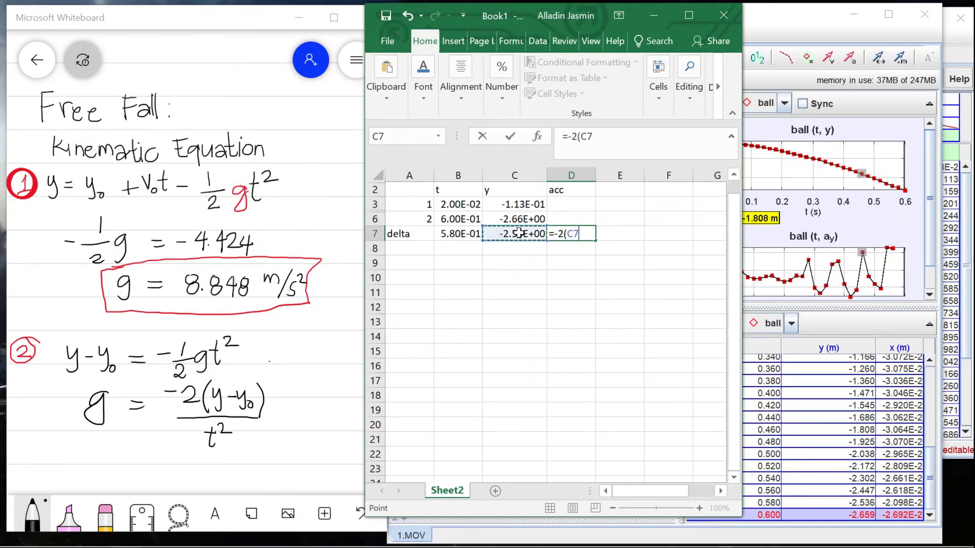
text())
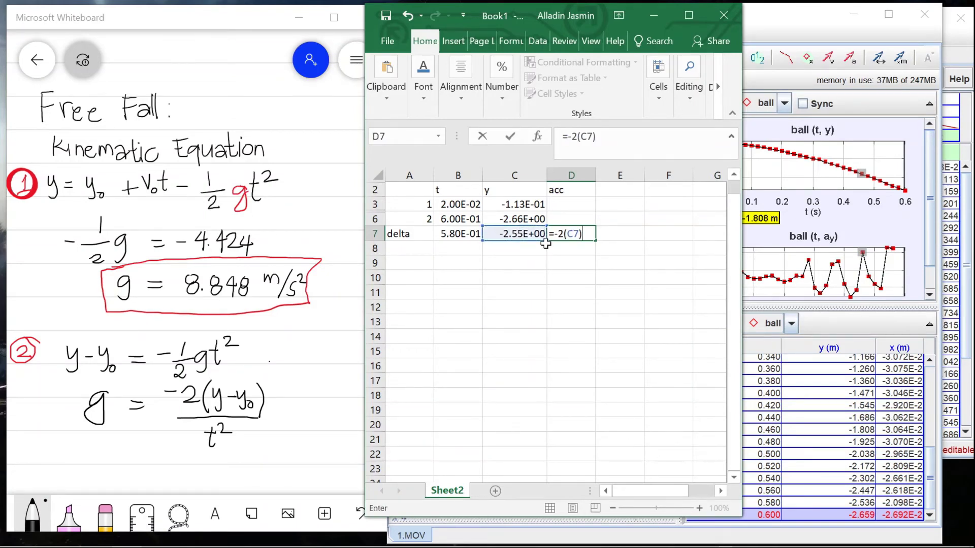
text(/()
click(445, 235)
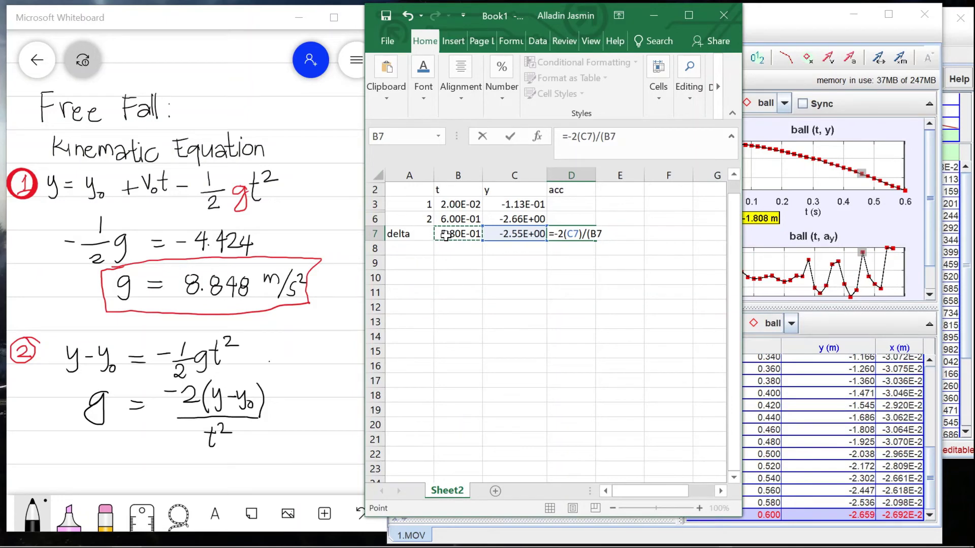
text(*)
click(443, 235)
text())
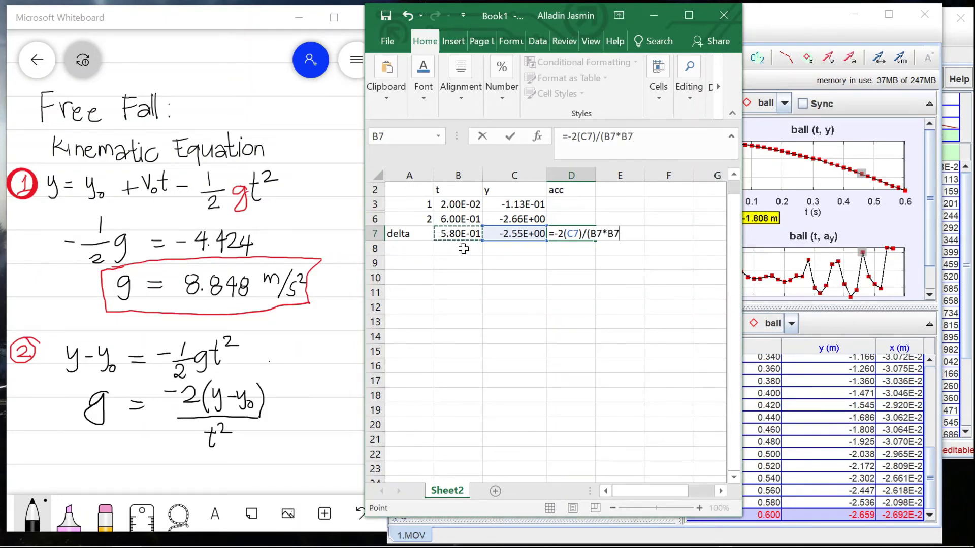
key(Return)
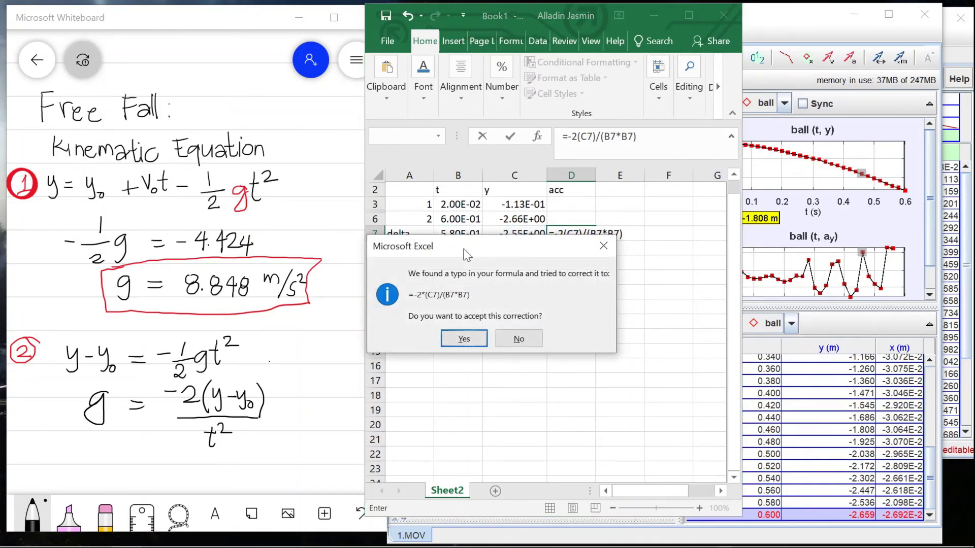
click(462, 339)
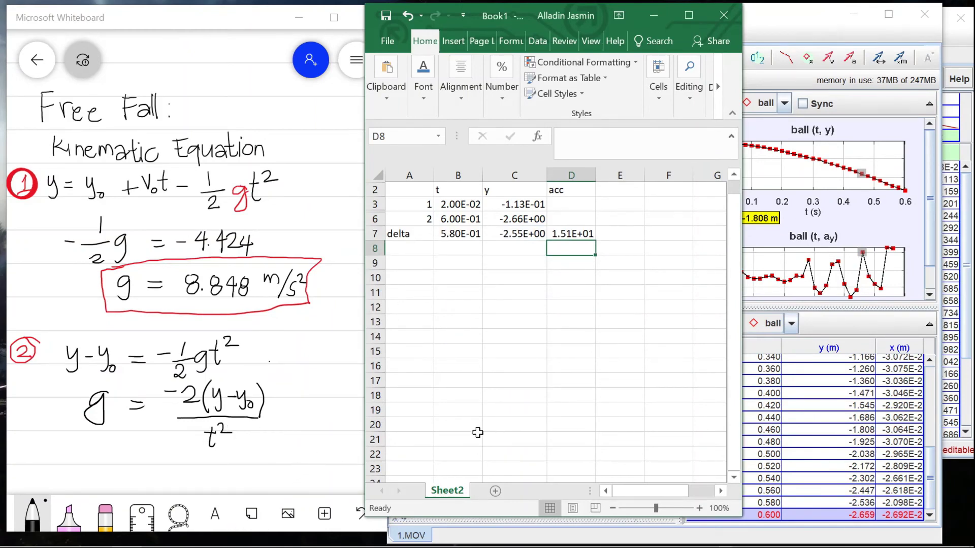
Handwrite the result g = 15 m/s² below the rearranged equation on the whiteboard and outline it in red
click(107, 435)
mouse_move(84, 449)
mouse_down()
mouse_move(105, 443)
mouse_move(88, 458)
mouse_up()
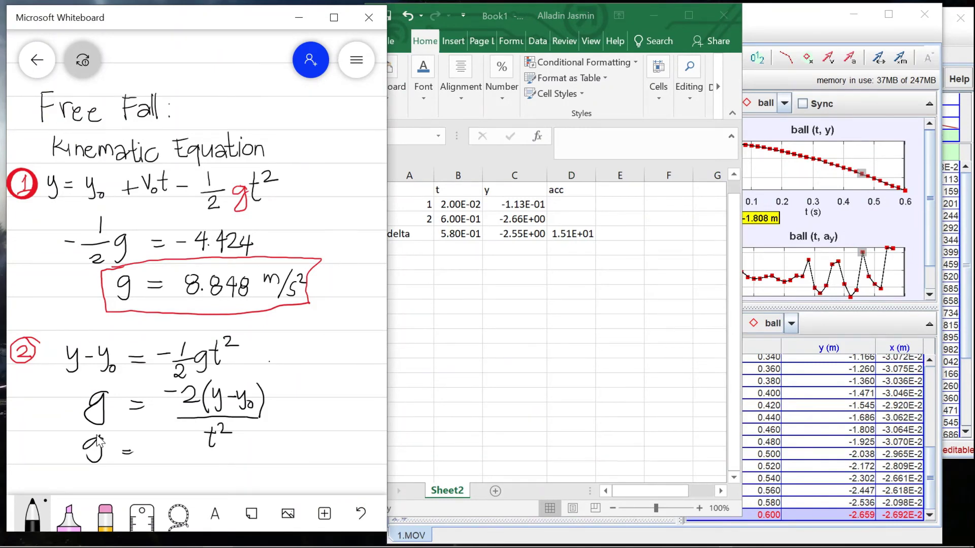
mouse_move(150, 445)
mouse_down()
mouse_move(150, 464)
mouse_move(172, 446)
mouse_move(190, 472)
mouse_move(216, 462)
mouse_up()
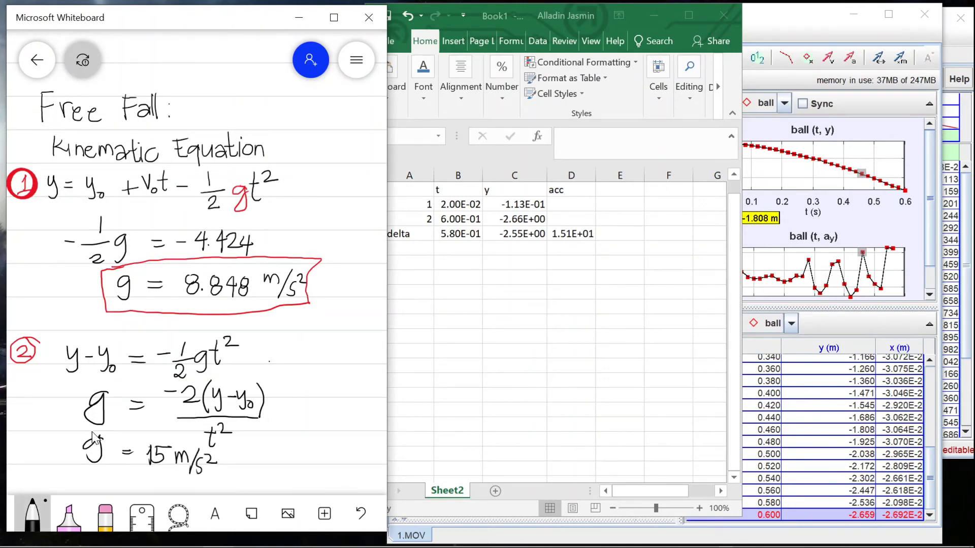
mouse_move(75, 428)
mouse_down()
mouse_move(189, 433)
mouse_move(219, 461)
mouse_move(198, 476)
mouse_move(69, 474)
mouse_move(71, 434)
mouse_up()
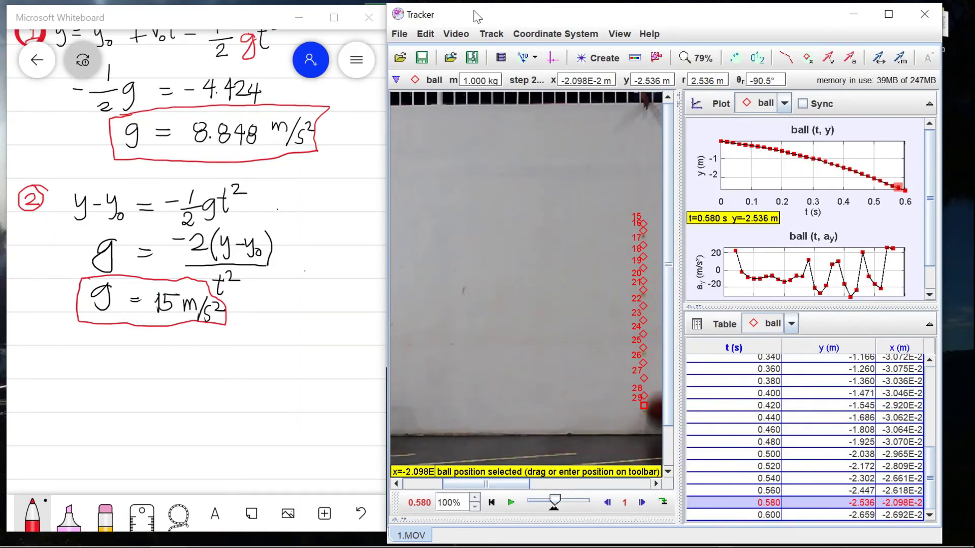
Handwrite "% error =" in red below the second result, with the numerator |X_theo - X_expt|
mouse_move(39, 358)
mouse_down()
mouse_move(50, 384)
mouse_move(103, 369)
mouse_up()
drag(109, 375, 114, 367)
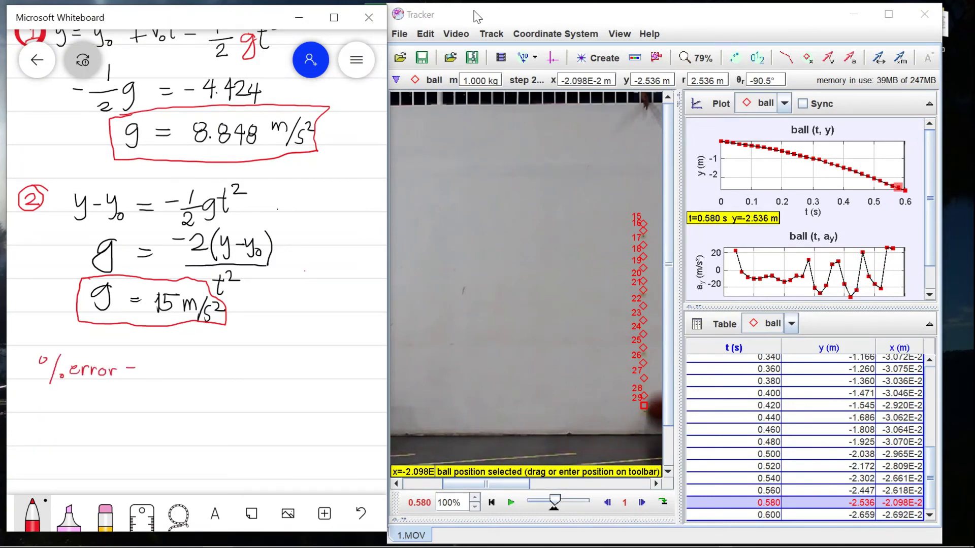
drag(156, 341, 157, 360)
mouse_move(167, 344)
mouse_down()
mouse_move(177, 356)
mouse_move(167, 361)
mouse_move(183, 365)
mouse_up()
mouse_move(177, 357)
mouse_down()
mouse_move(270, 369)
mouse_move(274, 358)
mouse_up()
drag(278, 343, 277, 372)
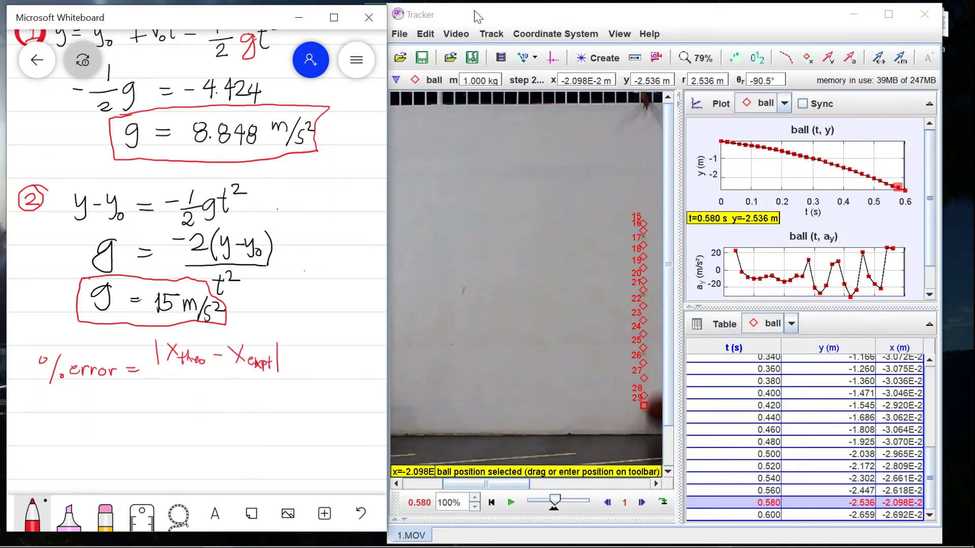
Complete the percent error formula with a fraction line, the denominator X_theo and the factor ×100%
drag(151, 376, 279, 378)
mouse_move(202, 390)
mouse_down()
mouse_move(215, 409)
mouse_move(243, 407)
mouse_up()
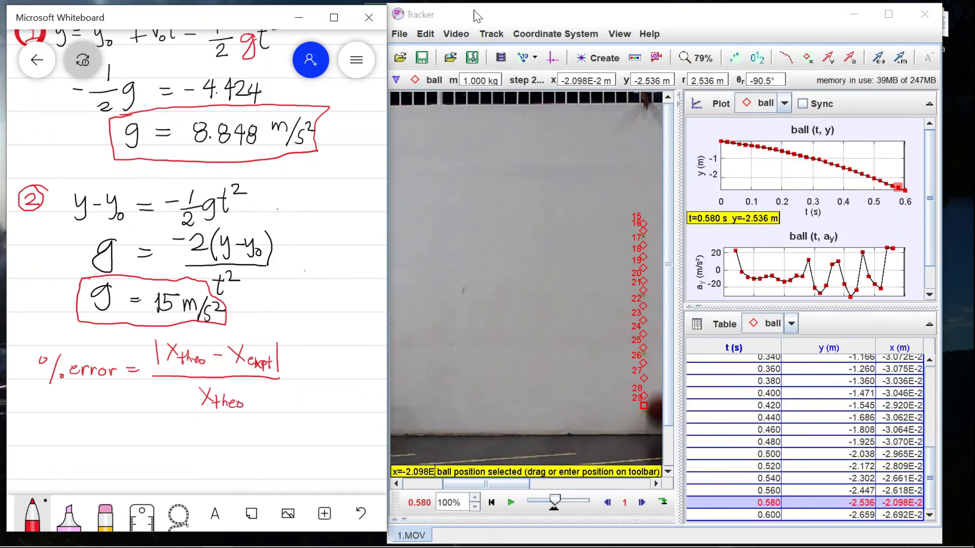
mouse_move(290, 374)
mouse_down()
mouse_move(302, 385)
mouse_move(321, 373)
mouse_up()
drag(328, 366, 329, 387)
drag(336, 380, 335, 382)
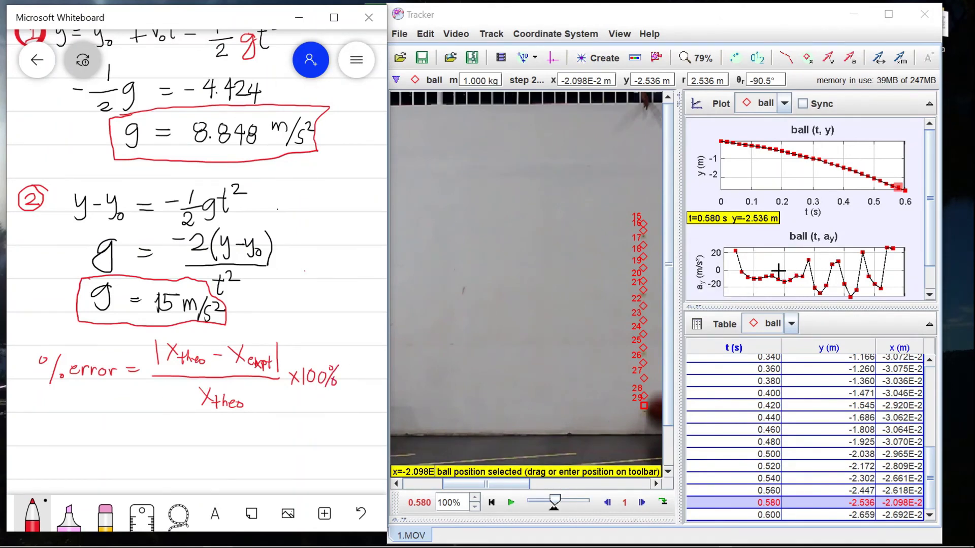
In Tracker, set the ball's data table to show the ay and y columns without x, and review its first rows
click(735, 253)
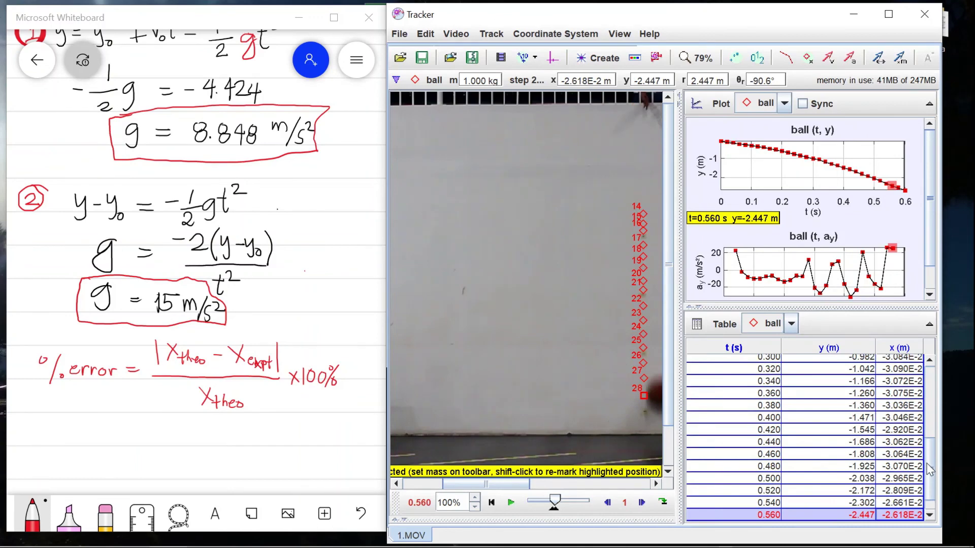
drag(930, 470, 932, 394)
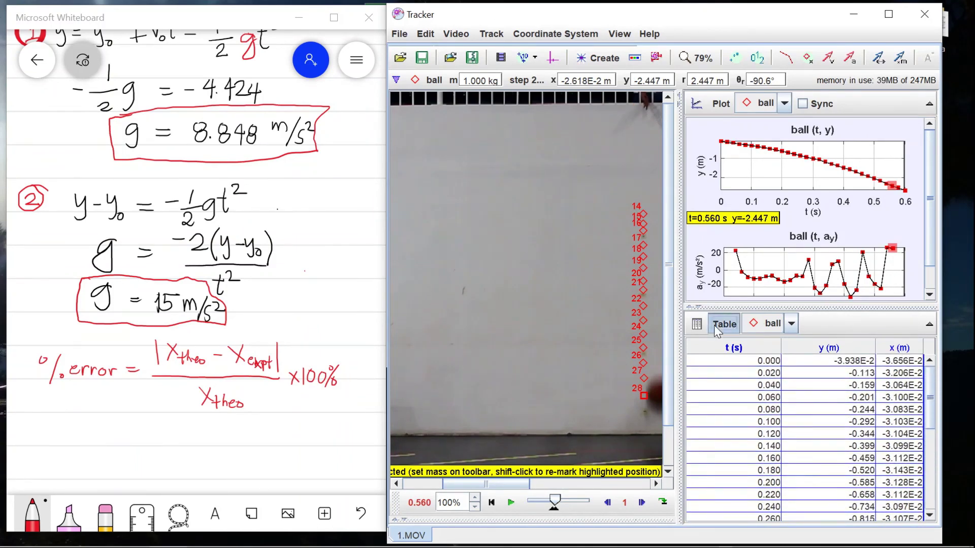
click(714, 325)
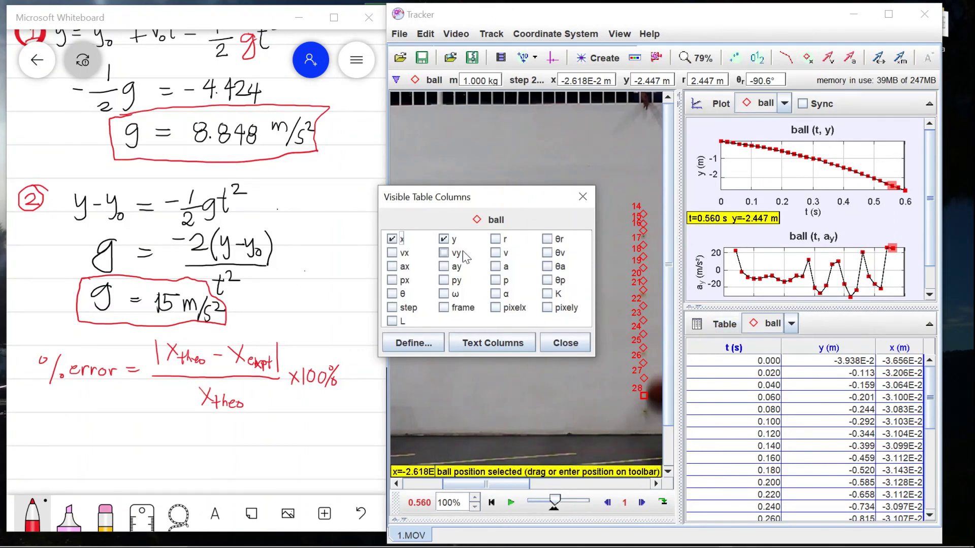
click(443, 266)
click(443, 239)
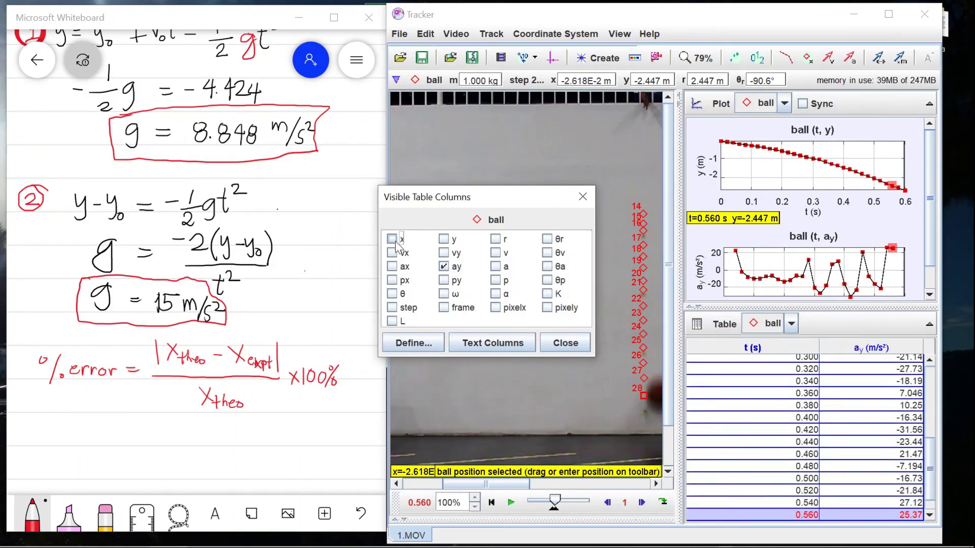
click(443, 239)
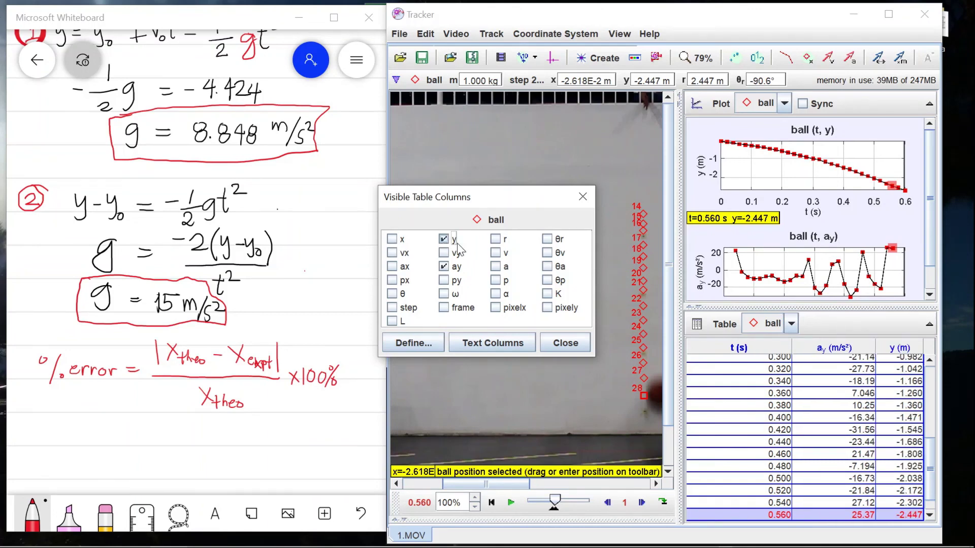
click(930, 386)
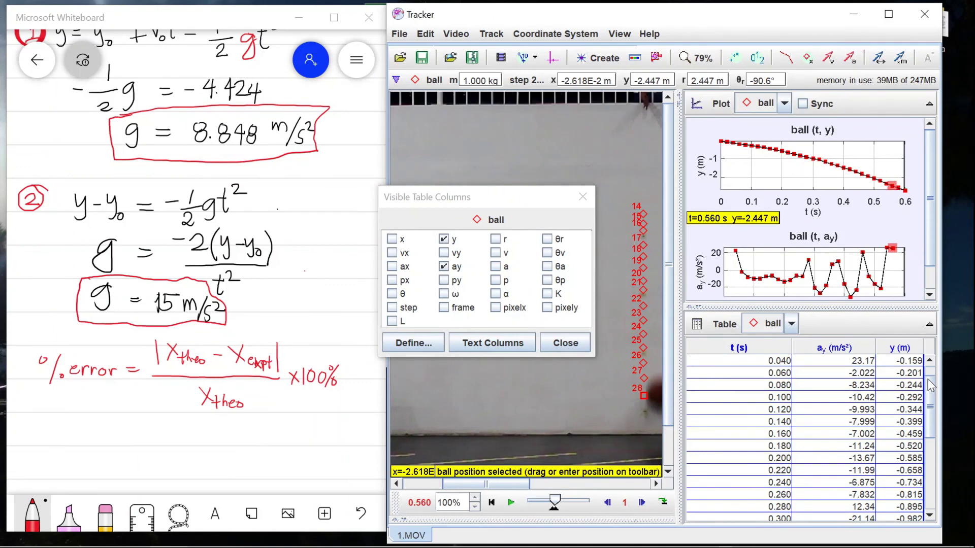
scroll(929, 385, up, 1)
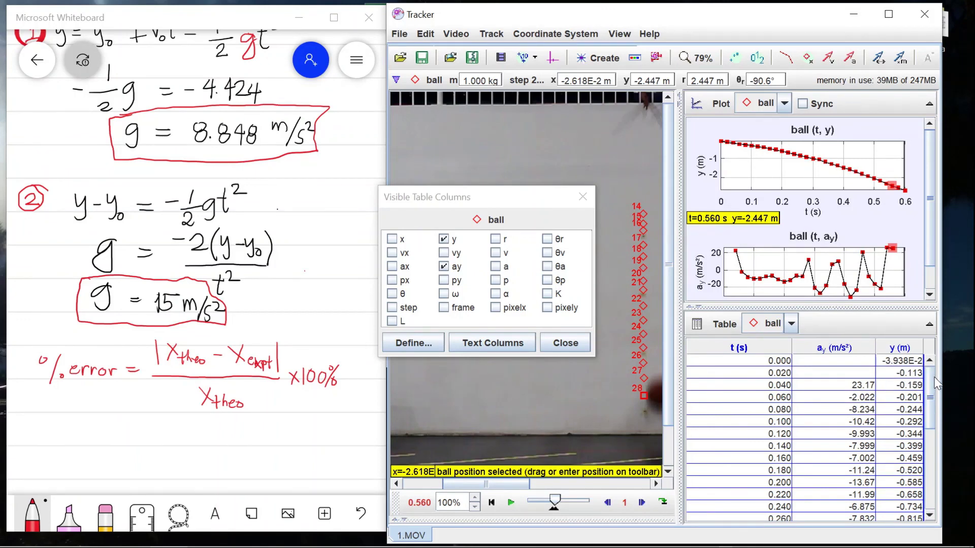
click(566, 344)
scroll(334, 310, up, 3)
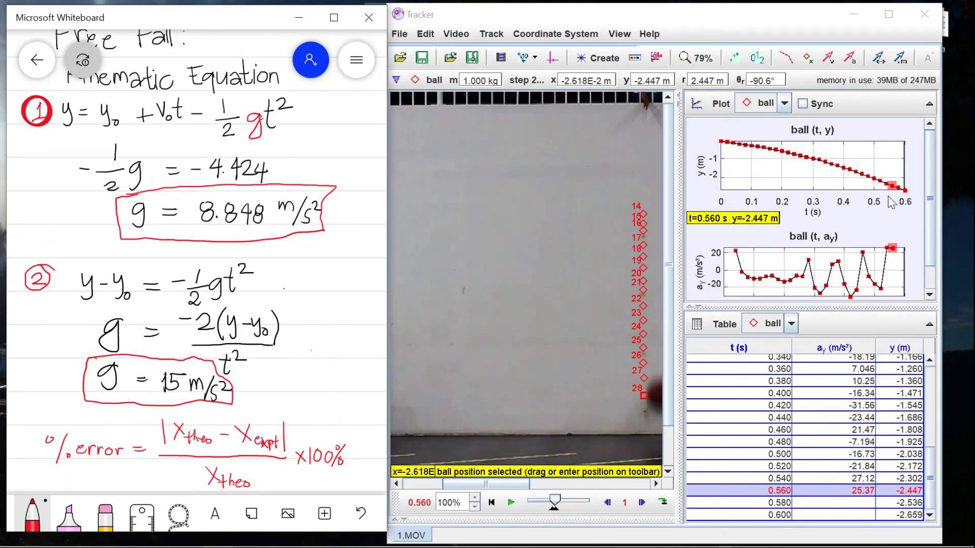
scroll(231, 277, down, 1)
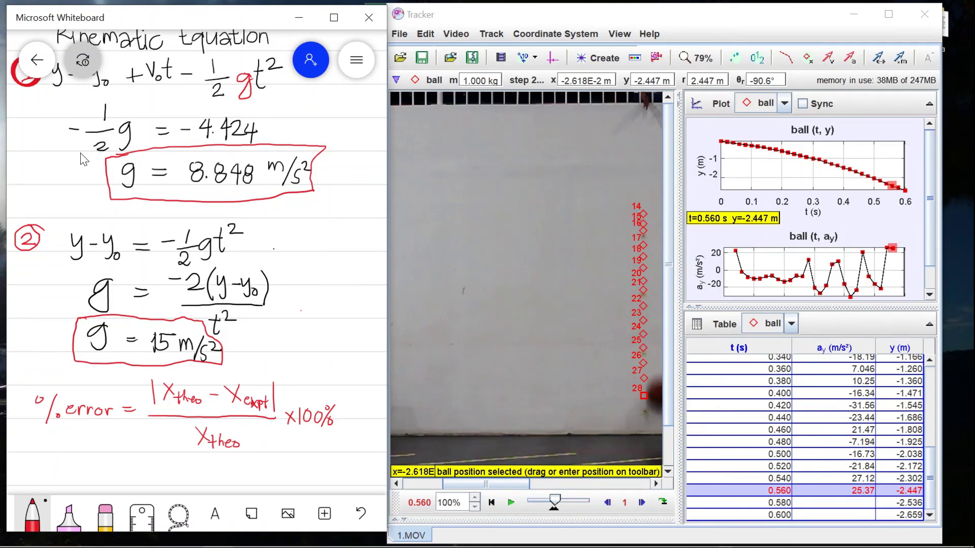
key(super)
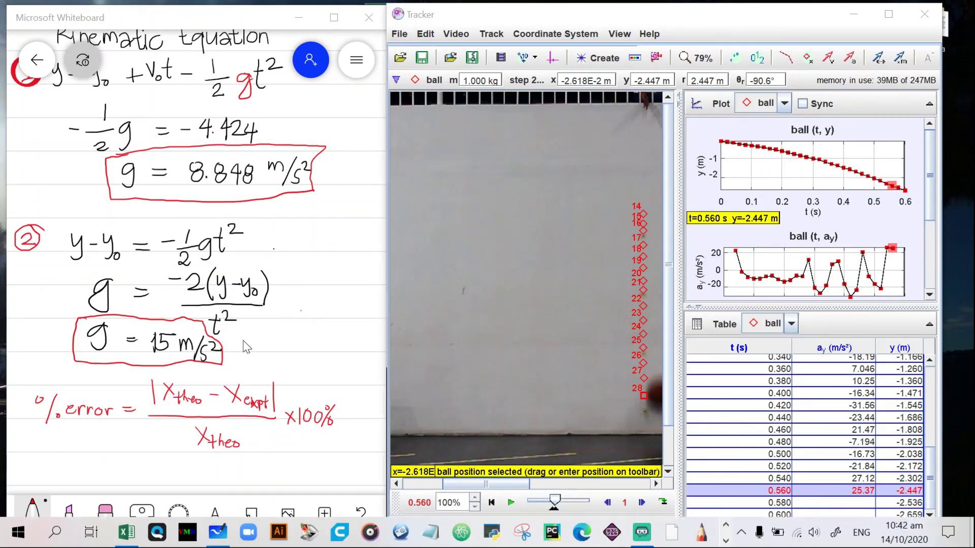